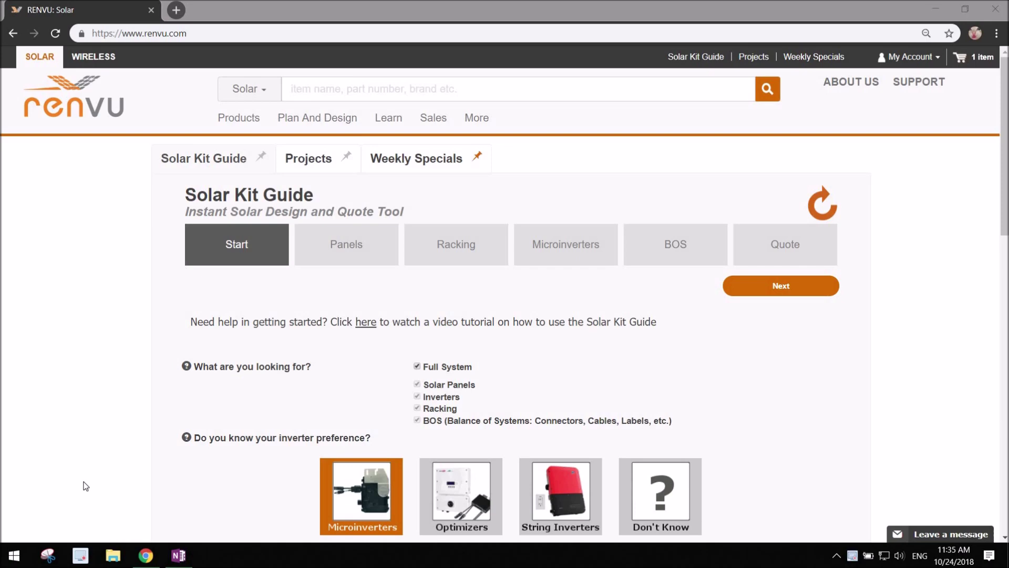
- Choose String Inverters as the inverter preference and continue to the Panels step
scroll(410, 327, down, 1)
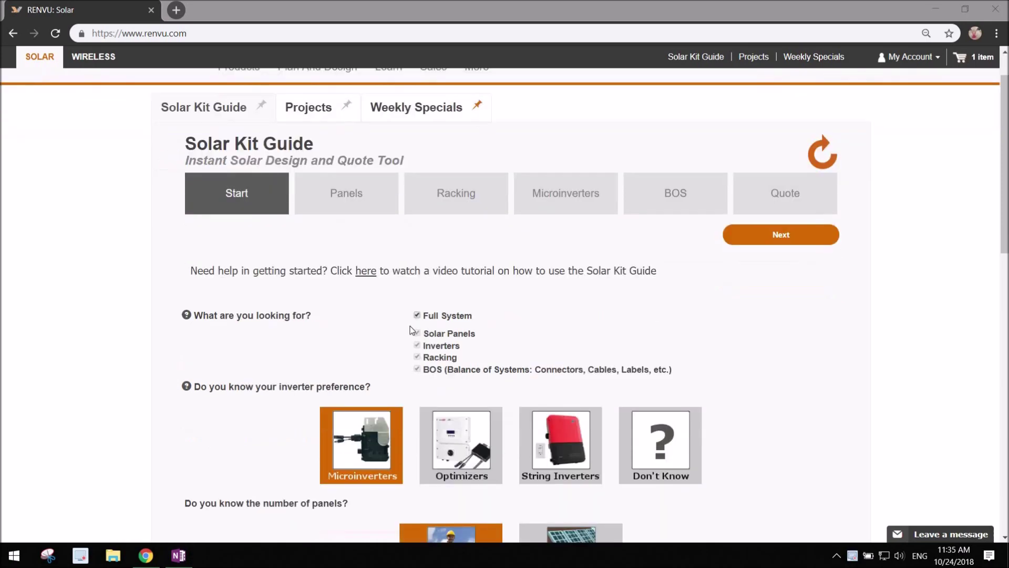
scroll(412, 316, down, 2)
scroll(578, 271, down, 3)
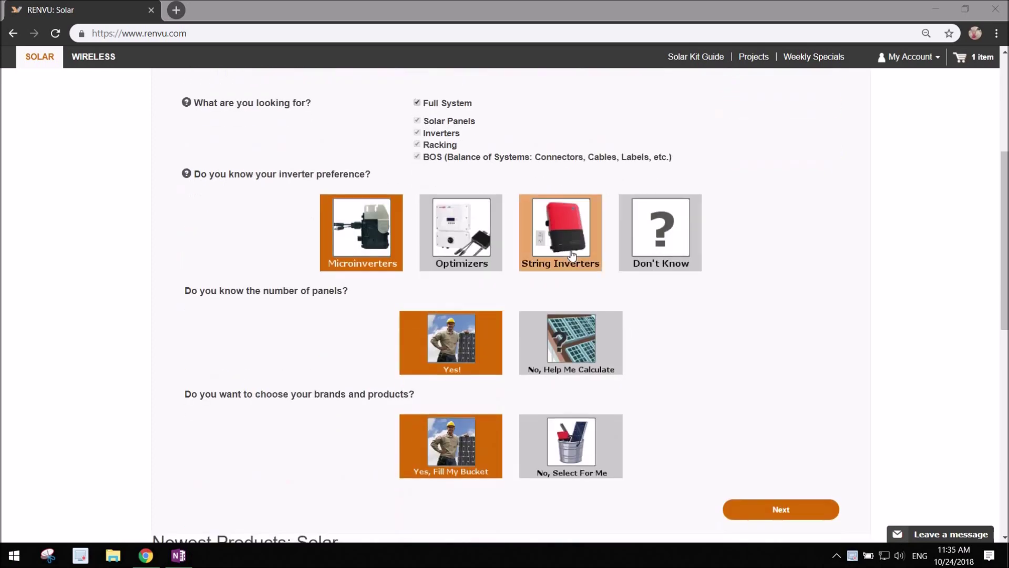
click(571, 255)
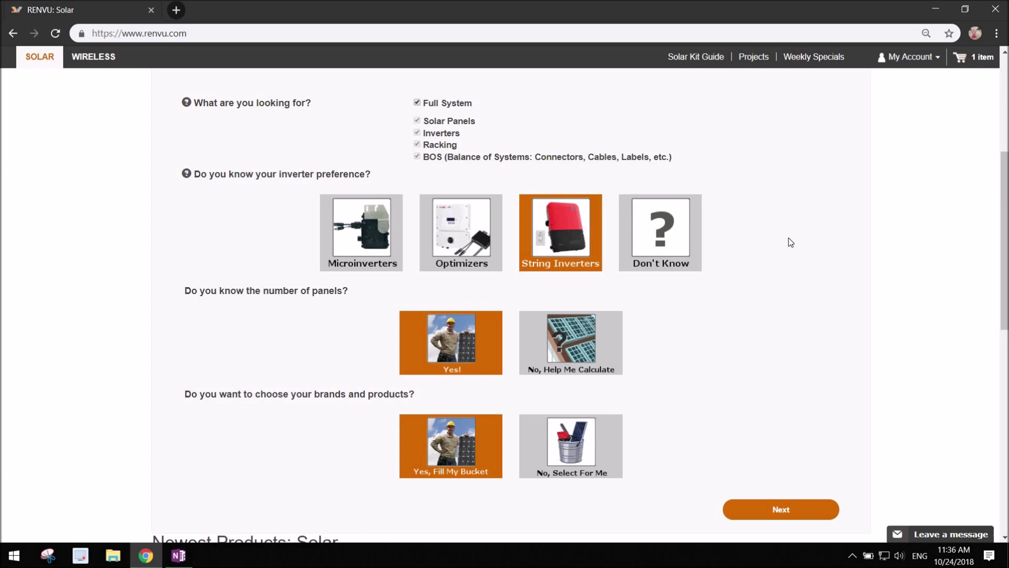
click(753, 508)
- Continue to racking and pick the On The Ground mount, showing Unirac racking totaling $2,118.38
scroll(512, 274, down, 4)
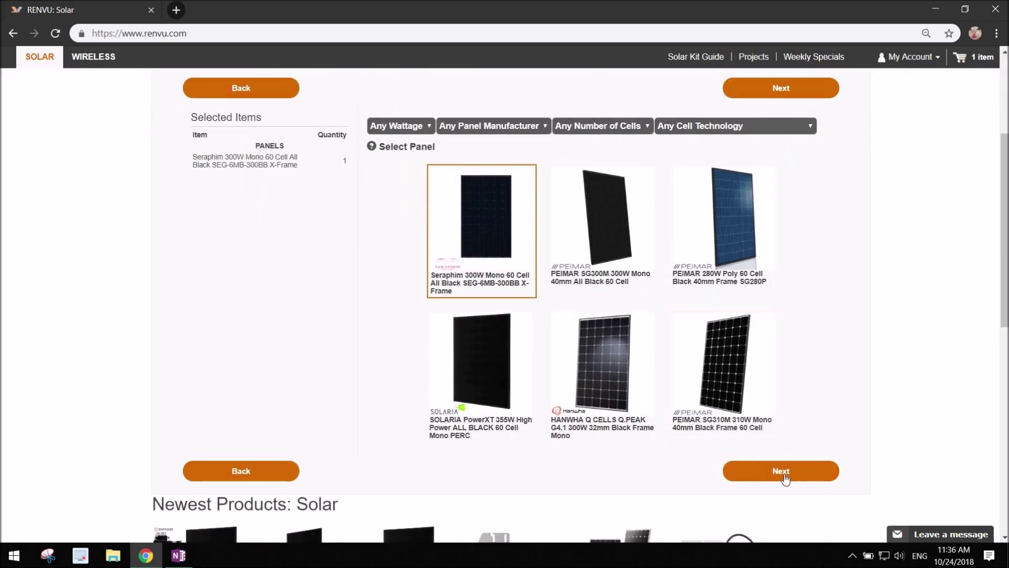
click(782, 473)
scroll(762, 350, down, 2)
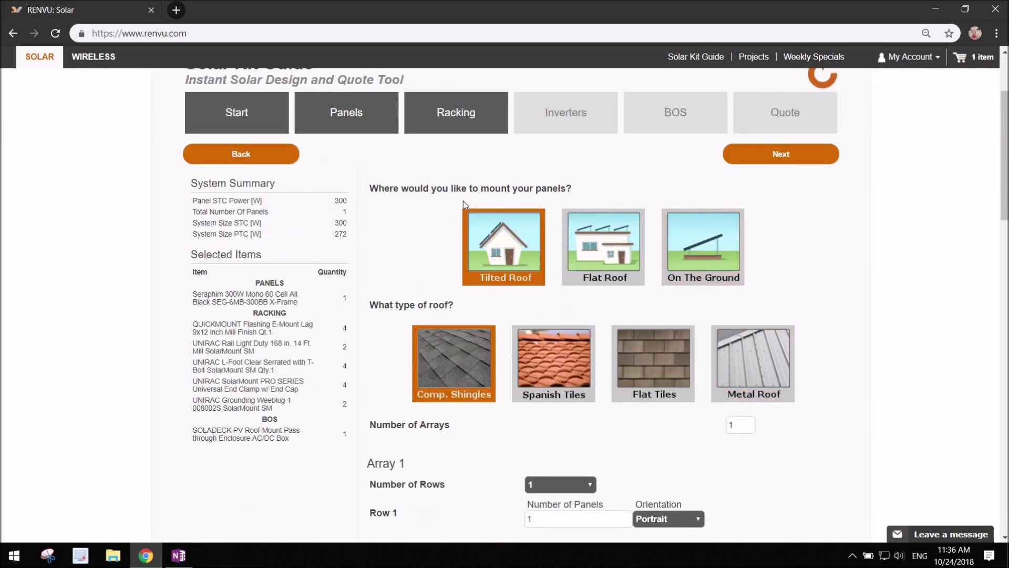
click(686, 254)
scroll(821, 292, down, 2)
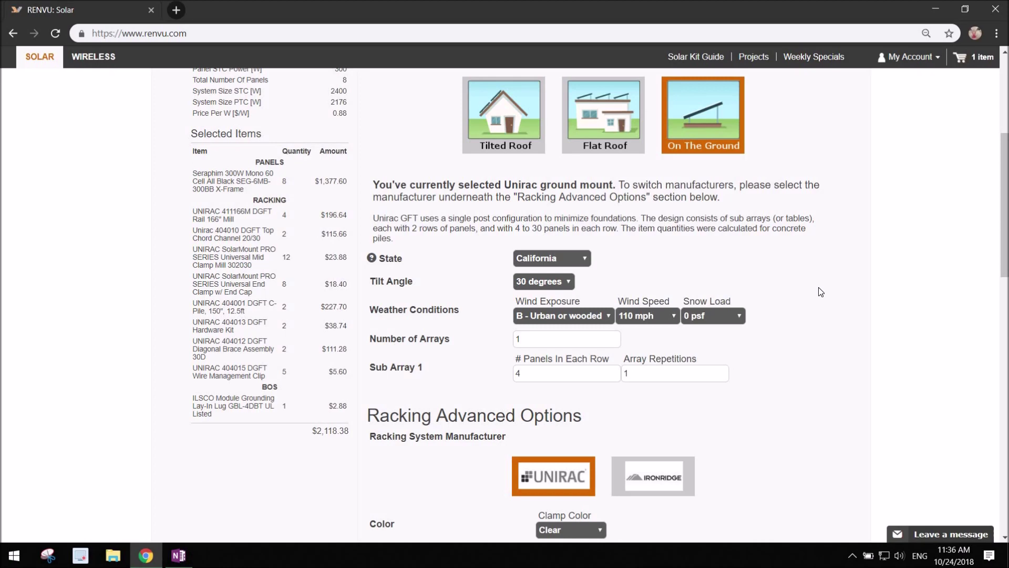
scroll(847, 289, down, 2)
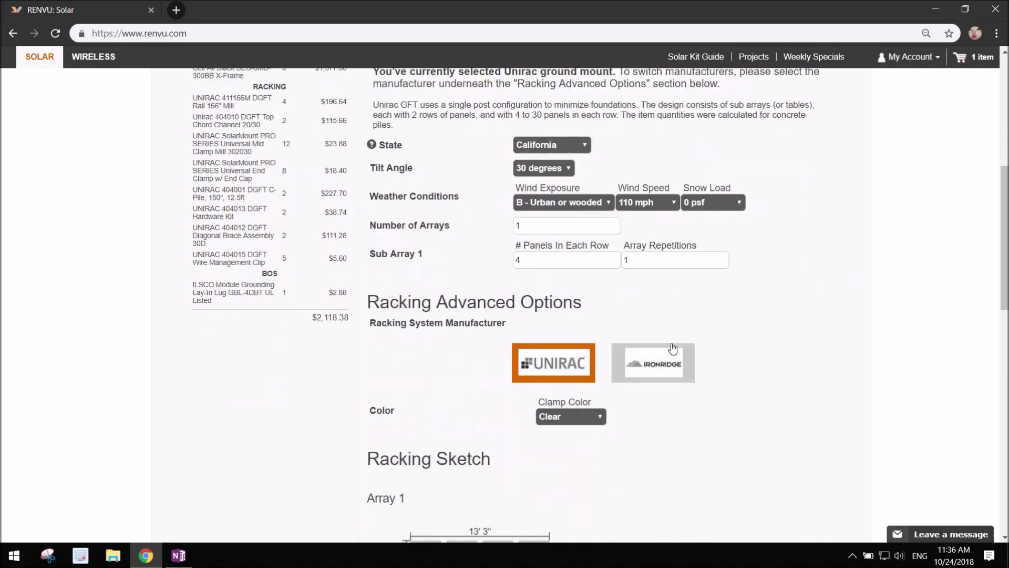
scroll(694, 379, down, 2)
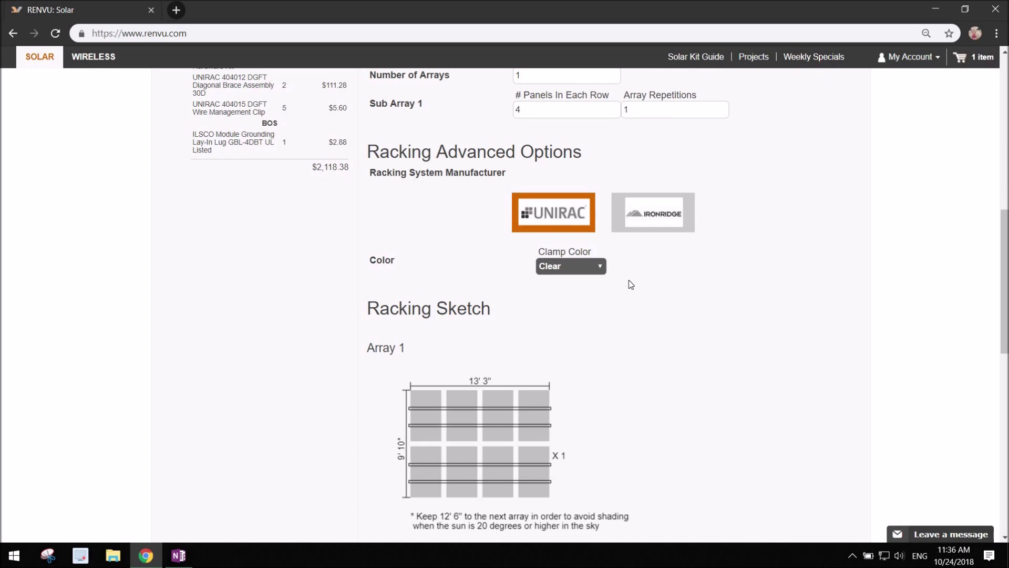
- Change Clamp Color from clear to Black, bringing racking to $2,123.18
click(583, 267)
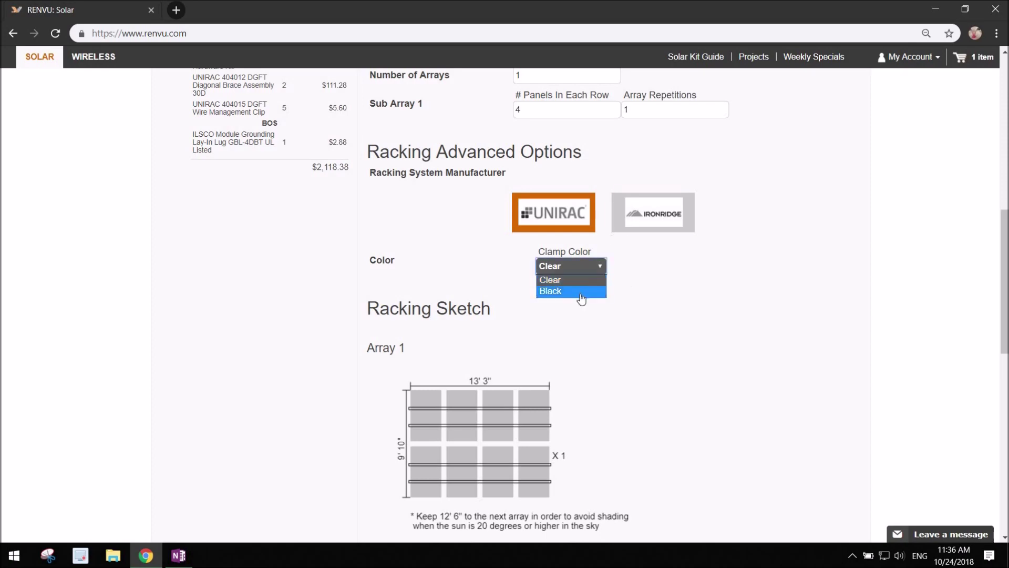
click(581, 290)
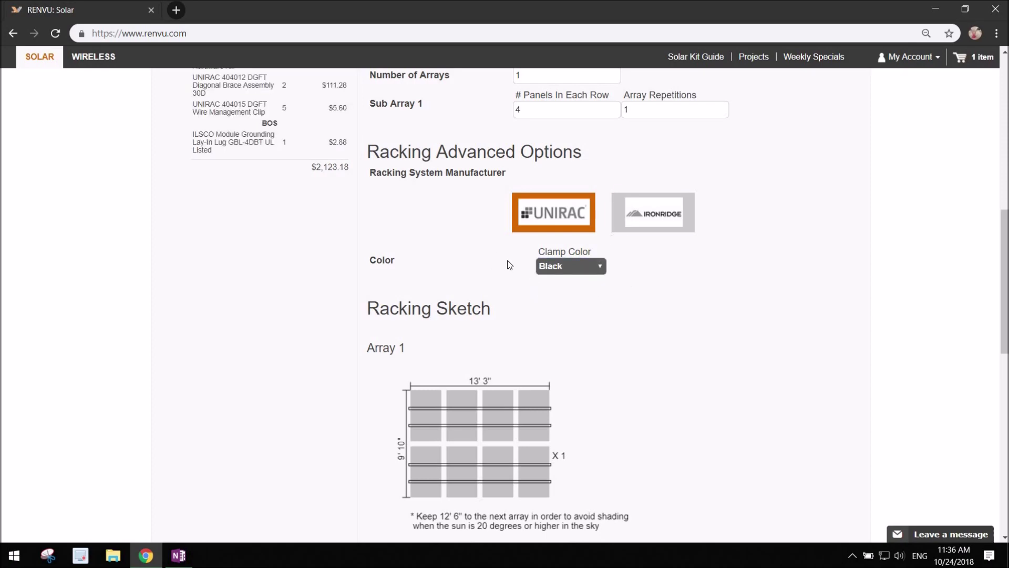
scroll(340, 189, up, 6)
scroll(460, 214, down, 6)
scroll(660, 307, down, 1)
scroll(659, 313, down, 1)
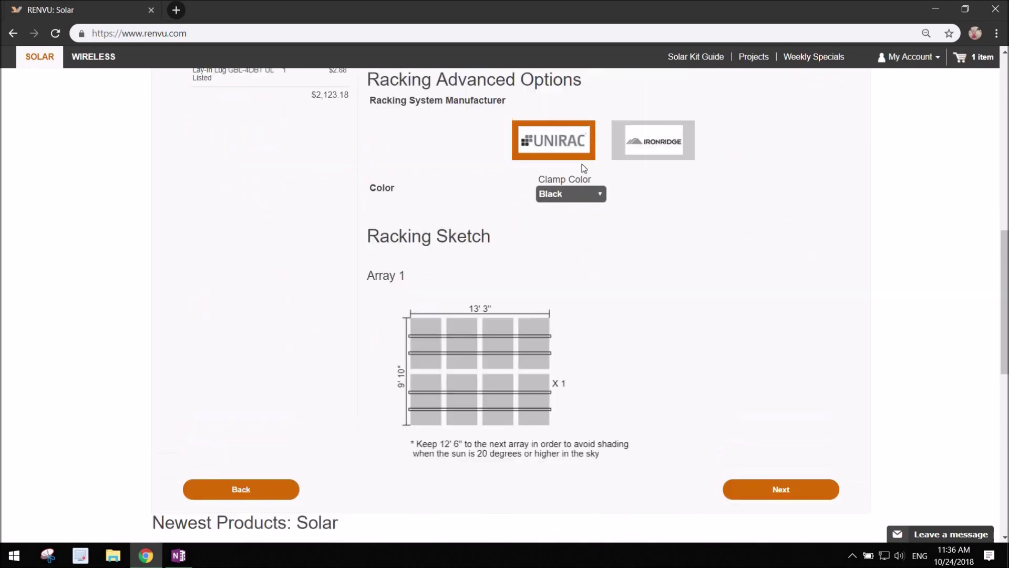
scroll(594, 339, down, 3)
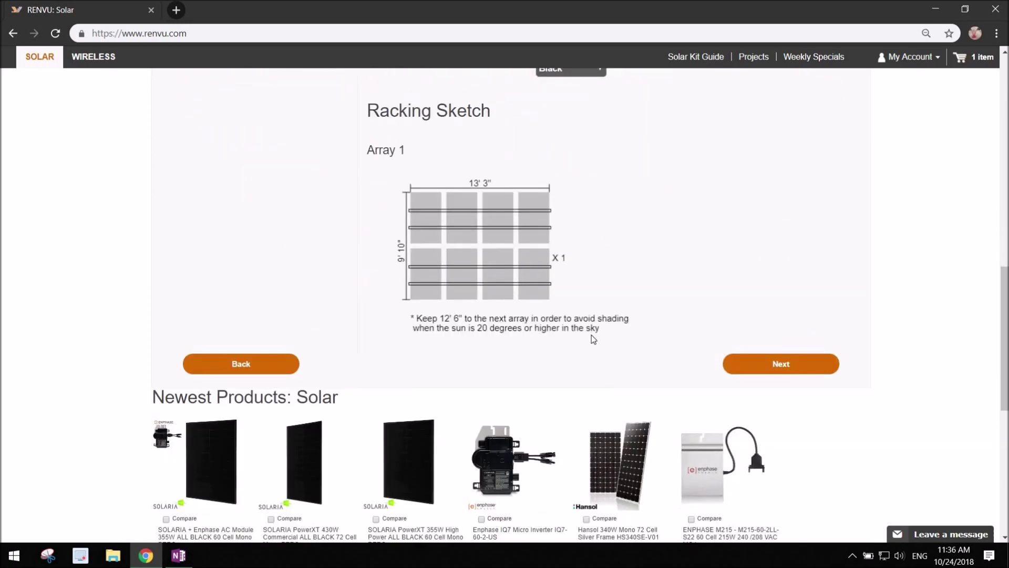
scroll(493, 364, up, 3)
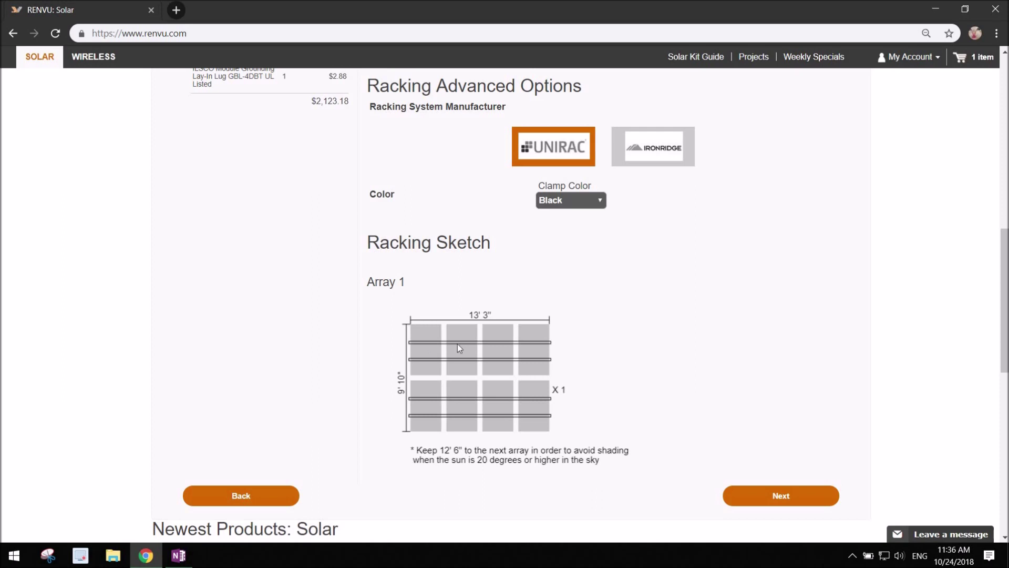
scroll(481, 330, up, 3)
scroll(468, 343, down, 1)
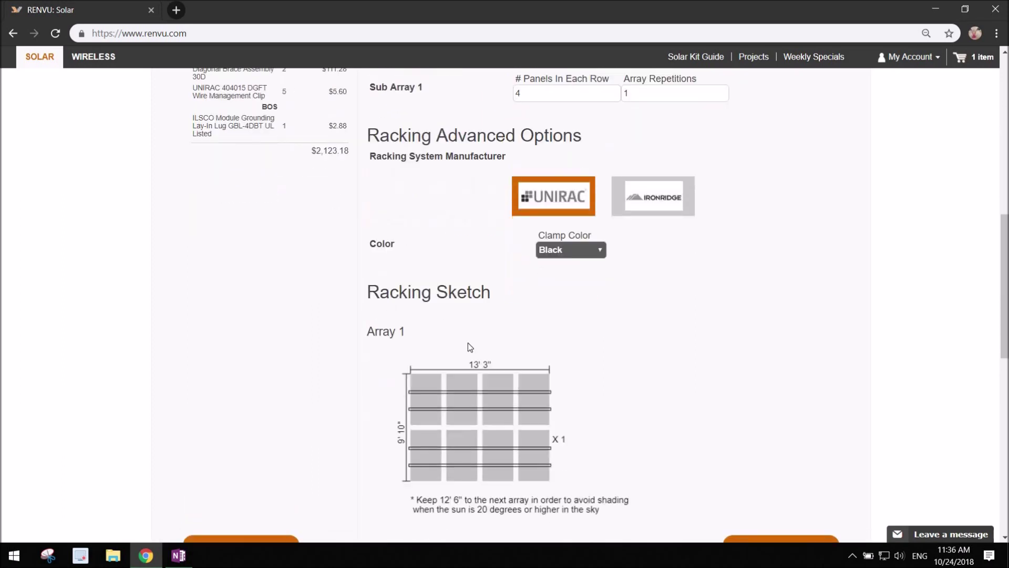
scroll(487, 354, down, 1)
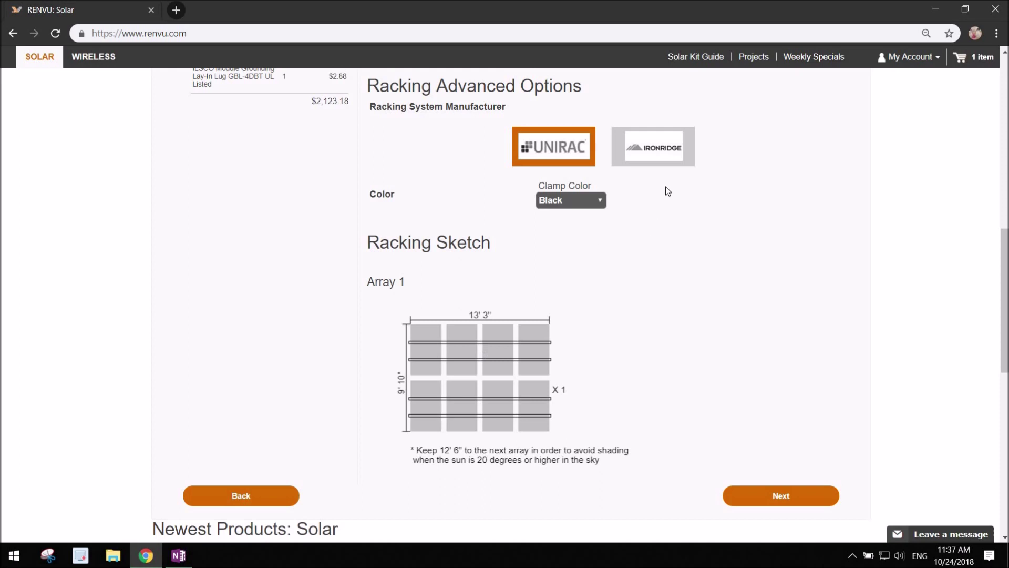
click(643, 171)
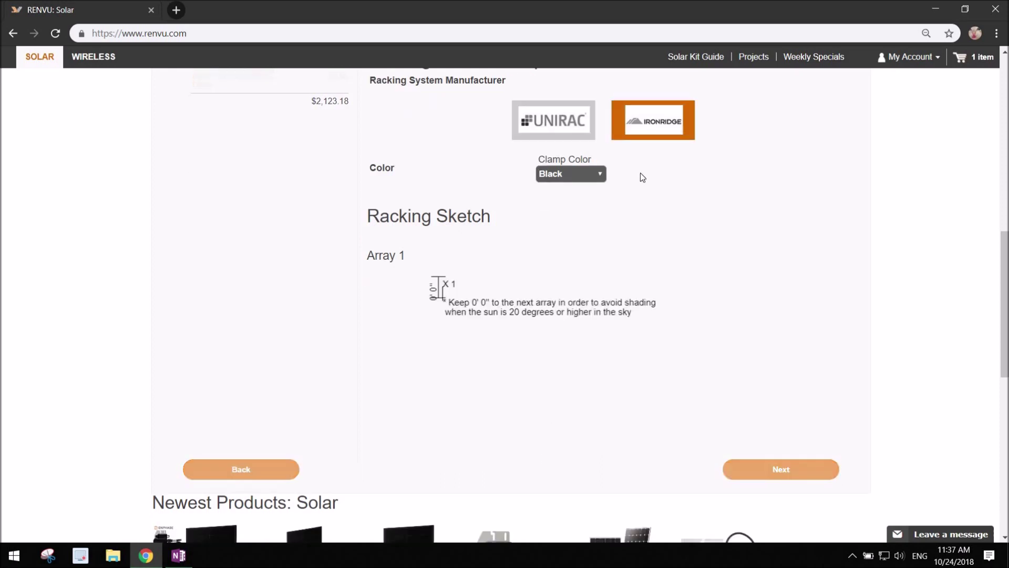
click(594, 215)
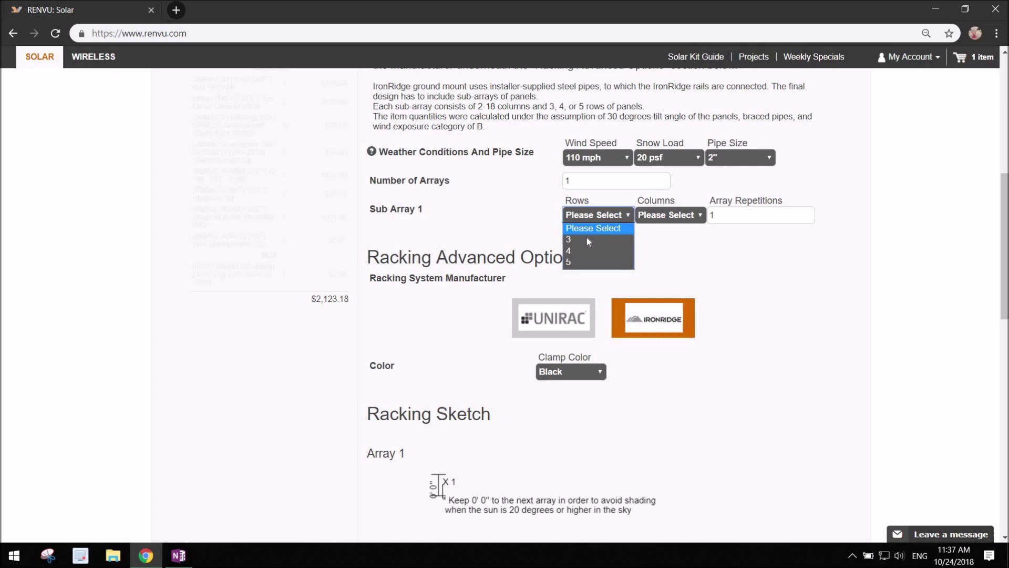
click(588, 239)
click(651, 216)
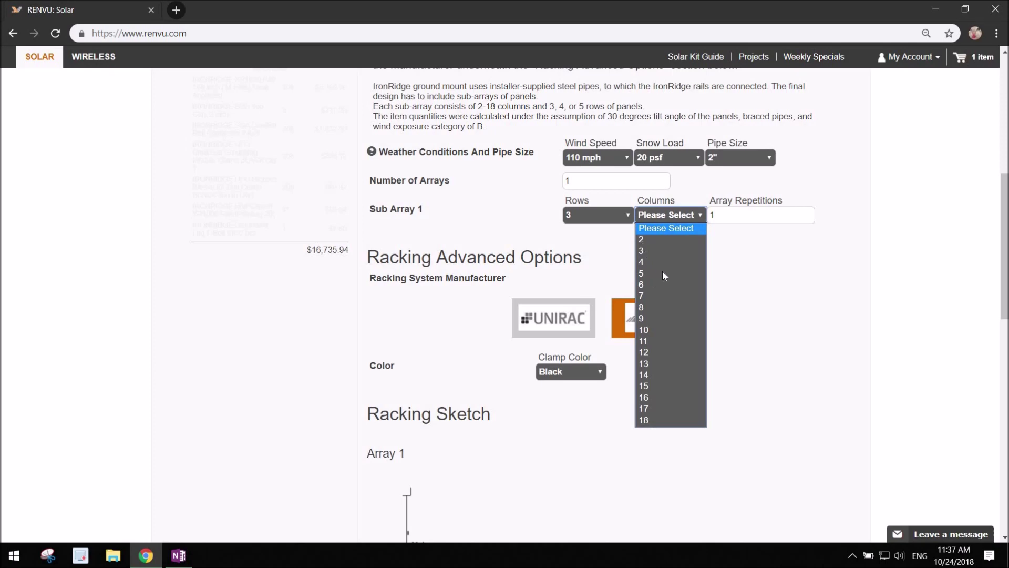
key(Down)
key(Return)
scroll(613, 299, down, 4)
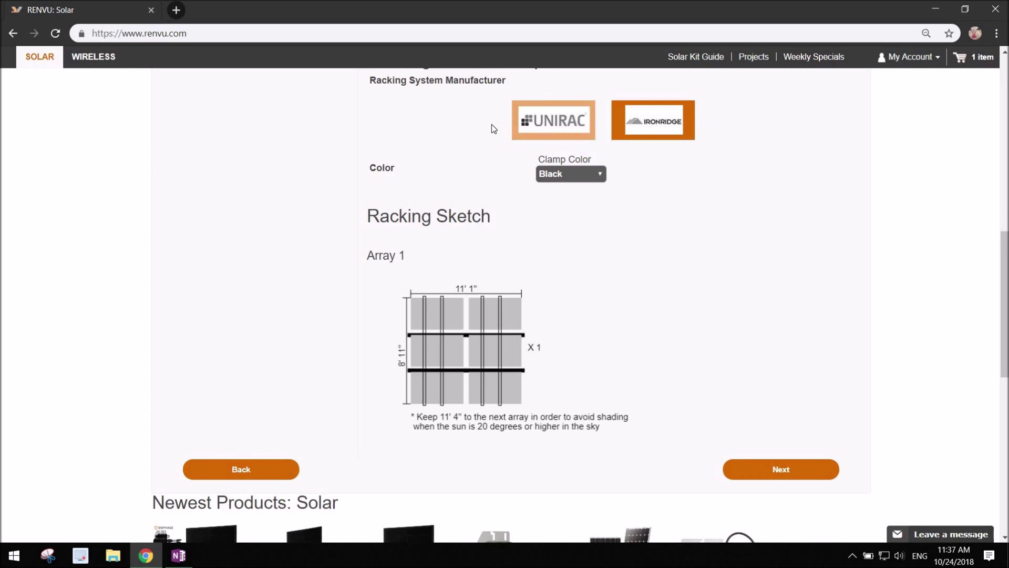
scroll(459, 155, down, 1)
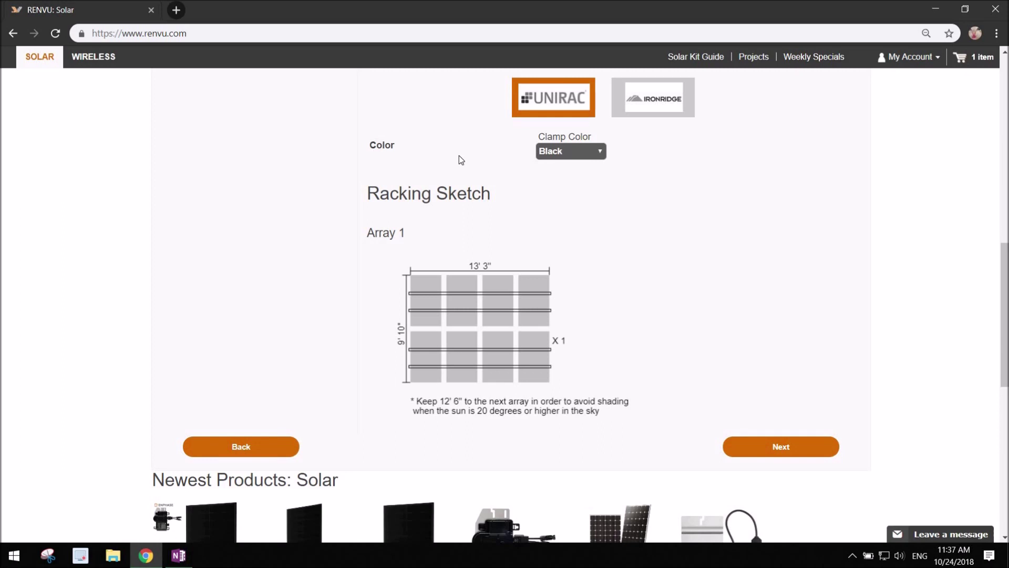
scroll(531, 189, up, 4)
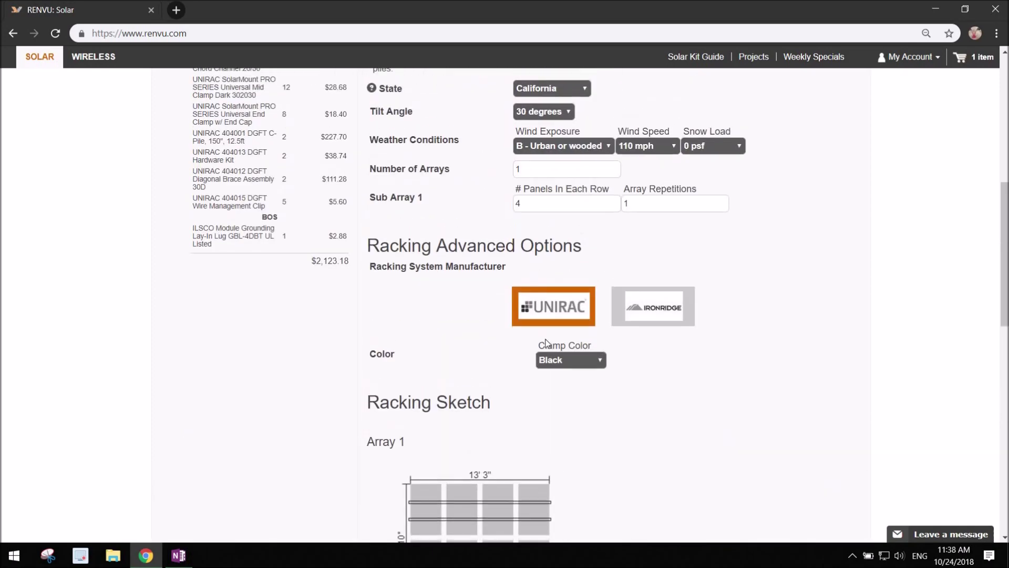
scroll(546, 342, up, 1)
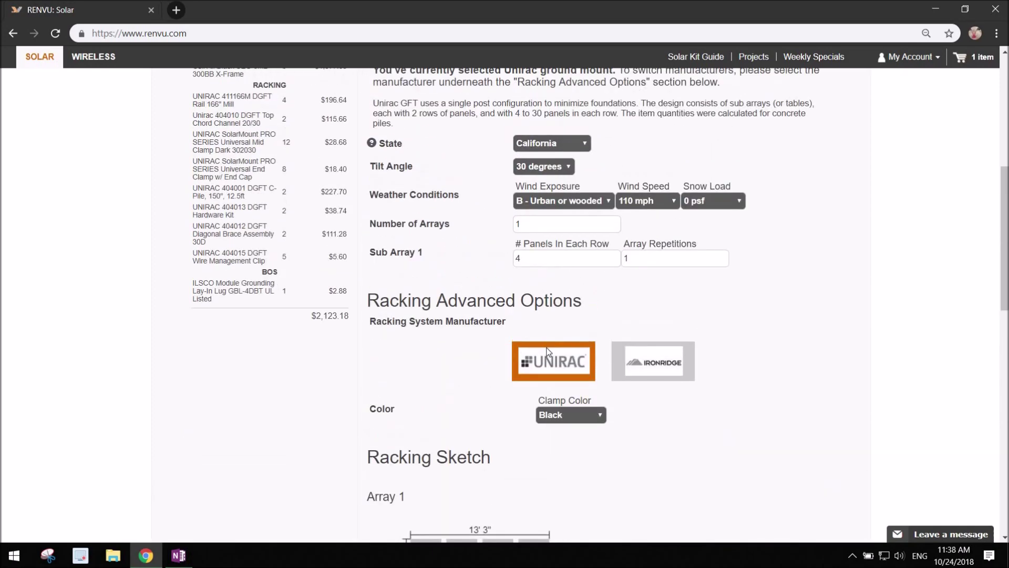
double_click(541, 261)
key(shift+Tab)
text(2)
click(507, 268)
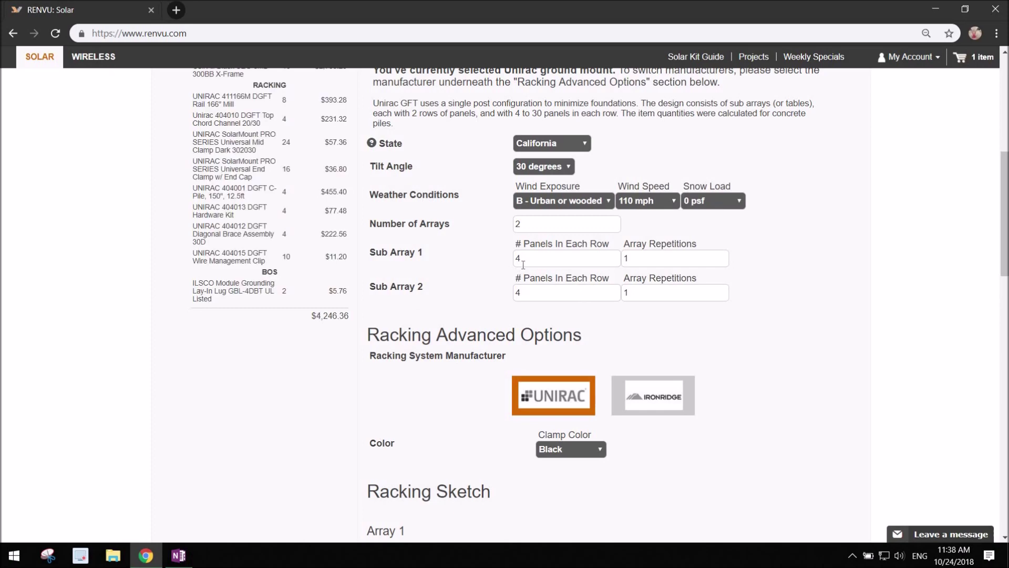
click(523, 265)
text(8)
click(623, 334)
scroll(628, 334, down, 4)
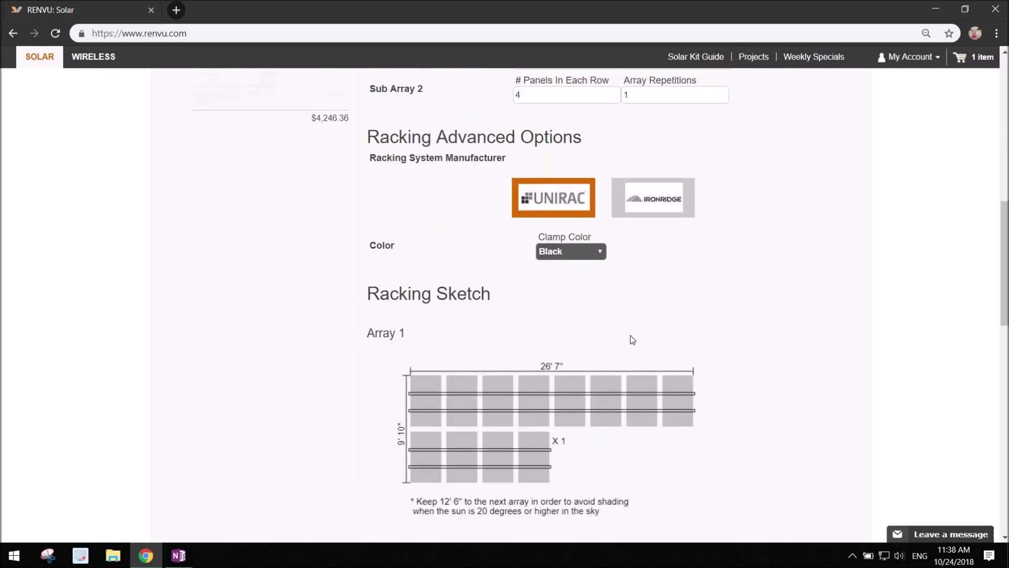
scroll(630, 336, down, 8)
scroll(623, 337, up, 3)
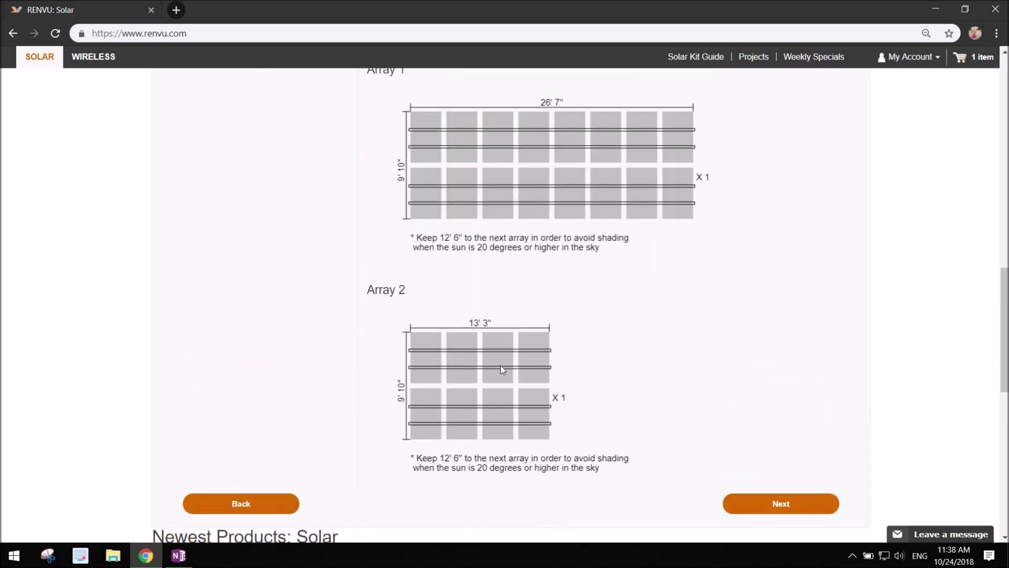
scroll(500, 365, up, 1)
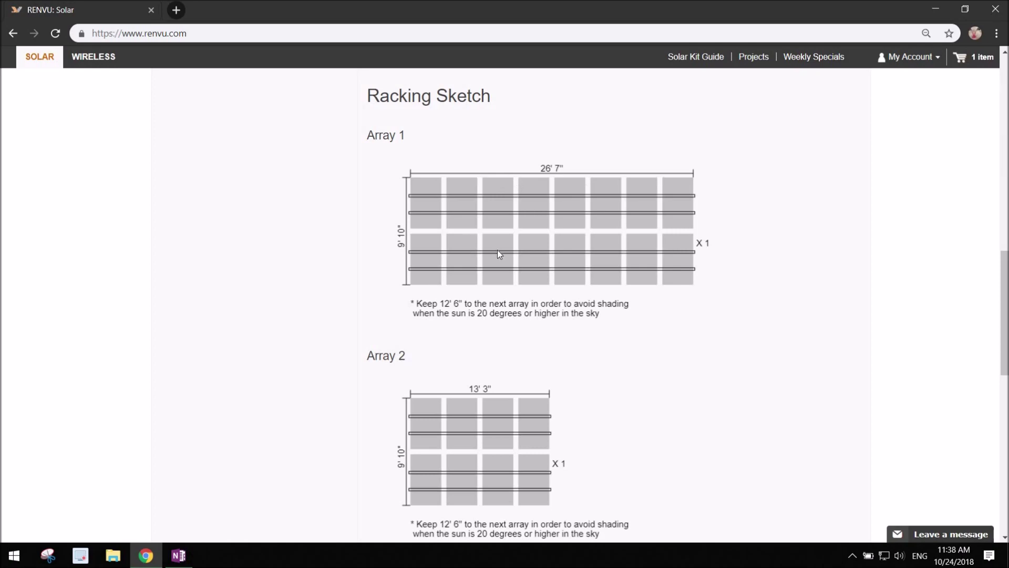
scroll(497, 250, up, 7)
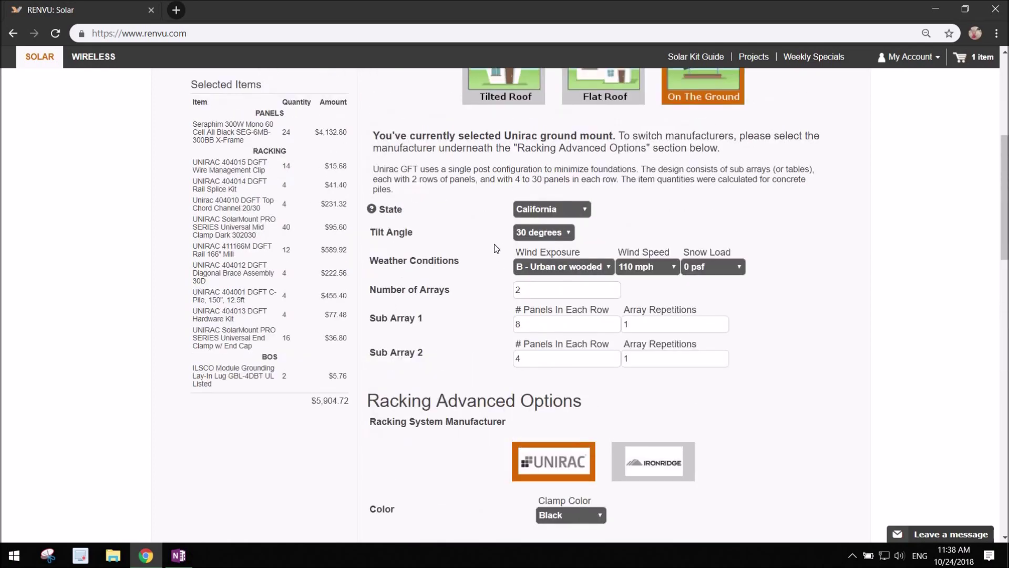
scroll(479, 250, up, 2)
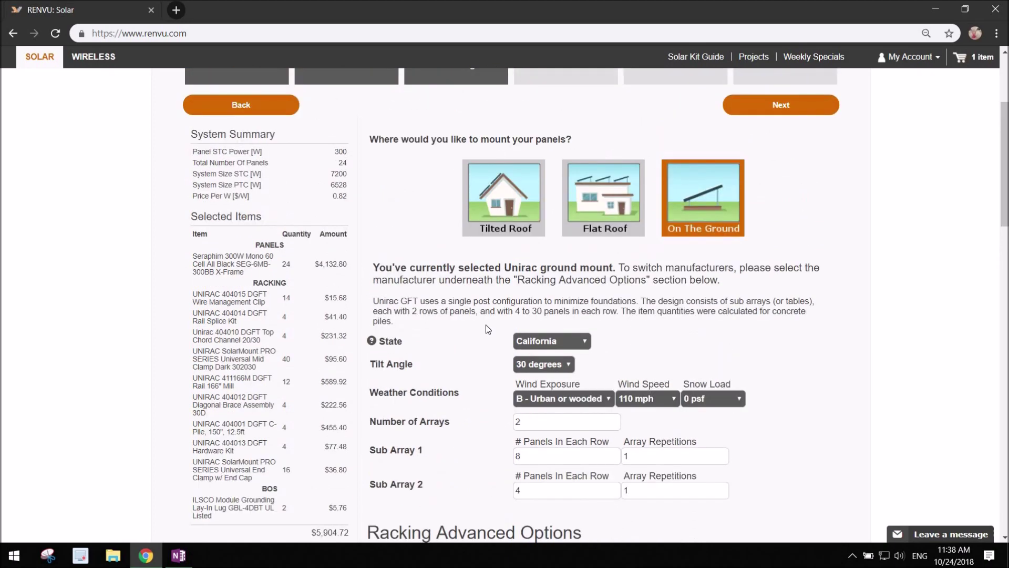
scroll(484, 328, down, 1)
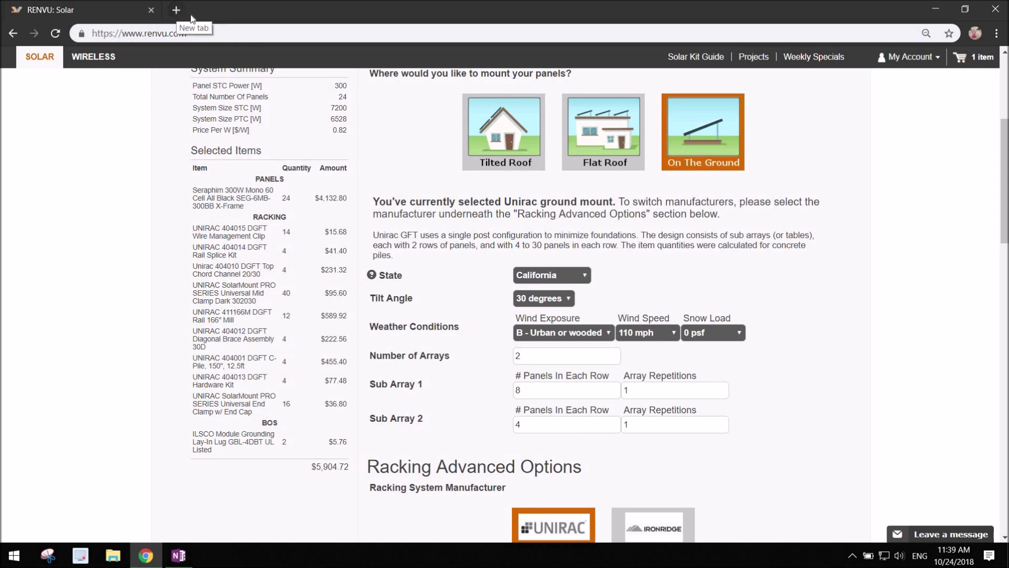
- In a new Chrome tab, type 'nre' and load the PVWatts Calculator page
click(177, 10)
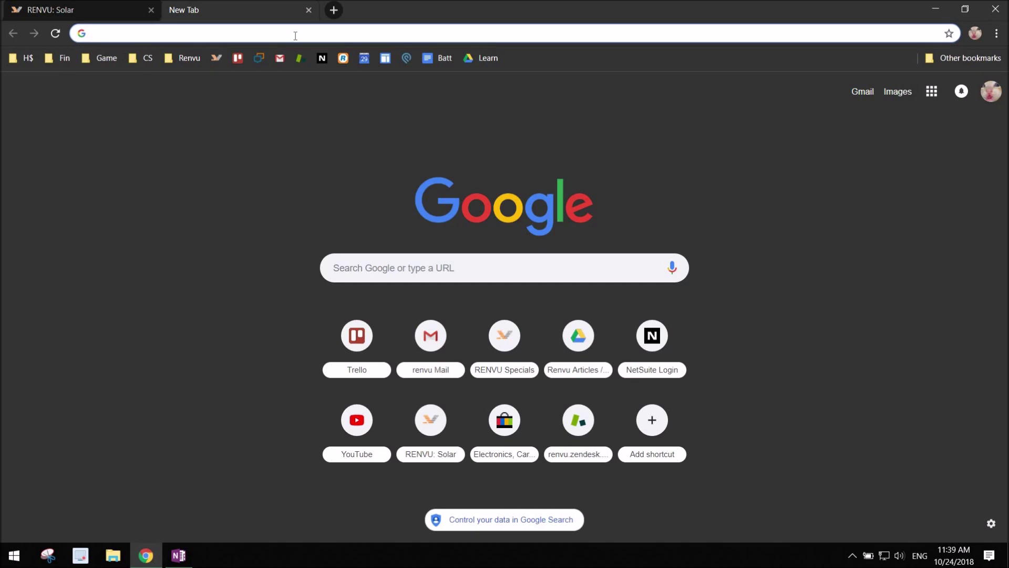
text(nre)
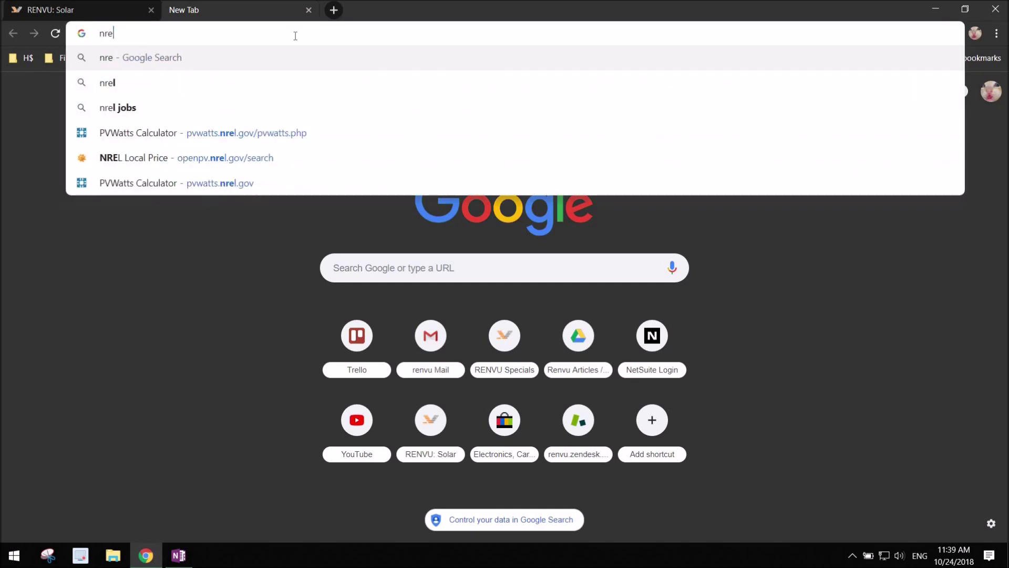
click(277, 141)
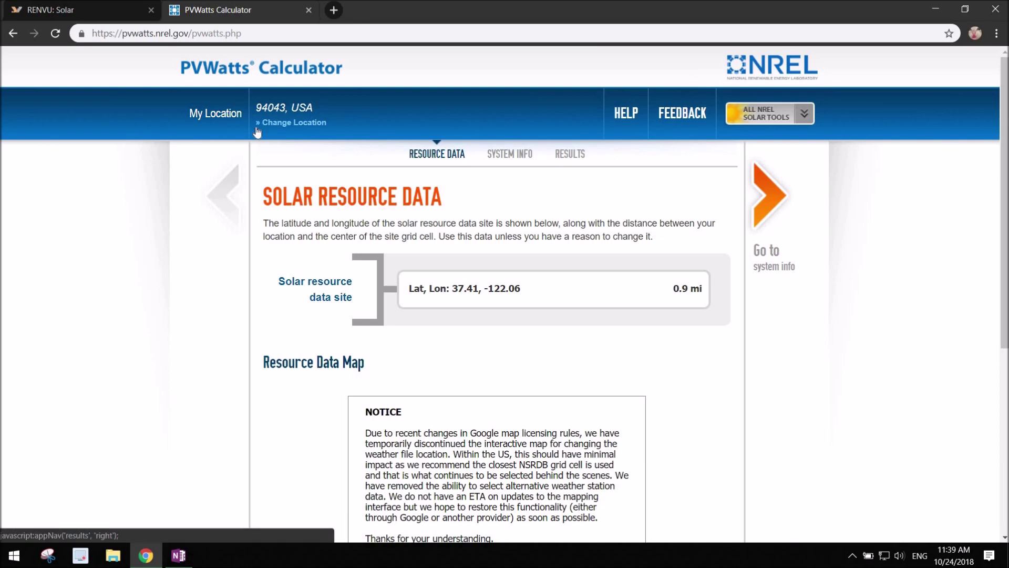
- Confirm 94043, USA as the PVWatts project location
click(273, 125)
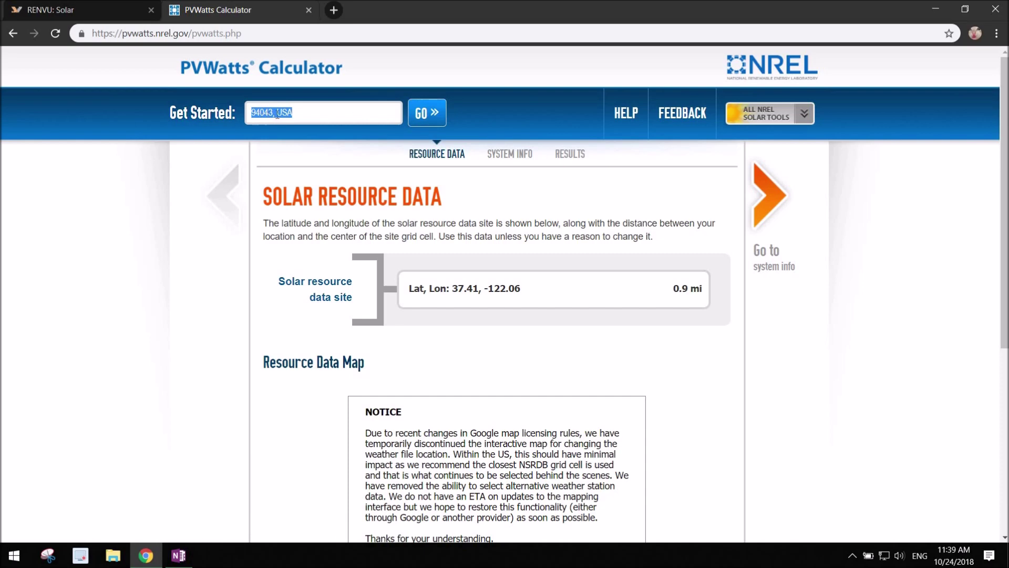
click(410, 117)
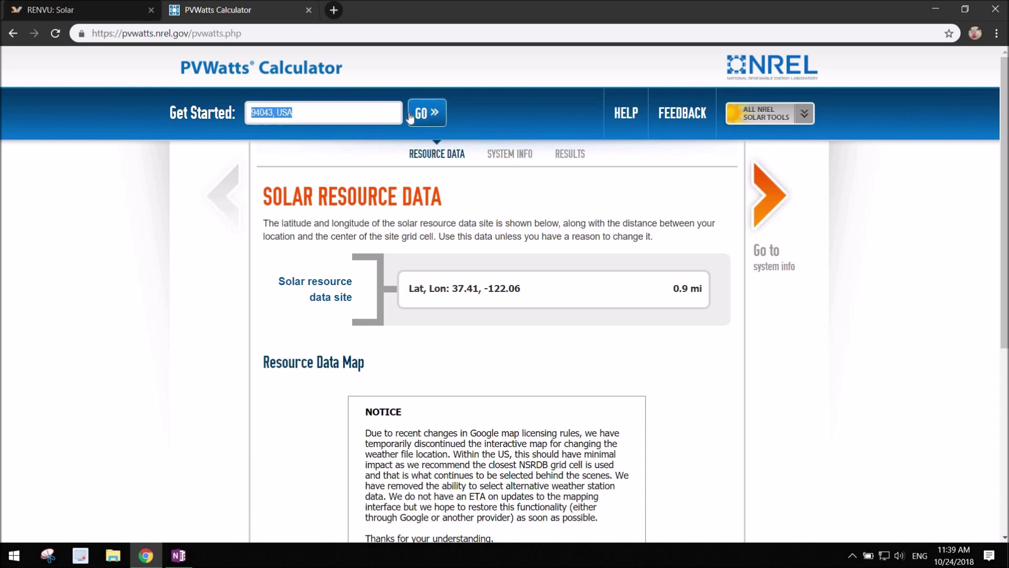
- Run PVWatts with the default 30° tilt, giving 6,676 kWh per year
click(755, 204)
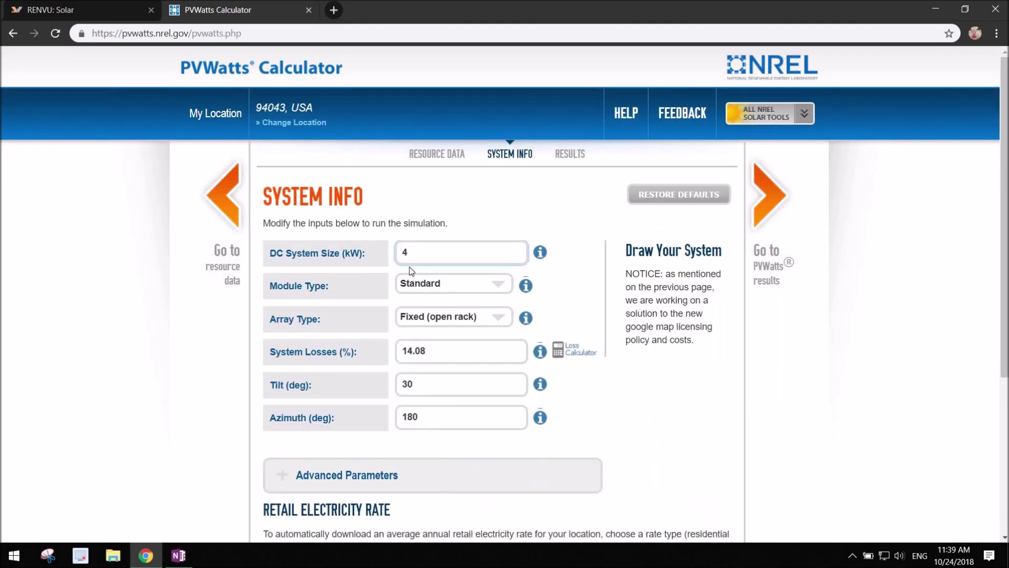
scroll(416, 294, down, 1)
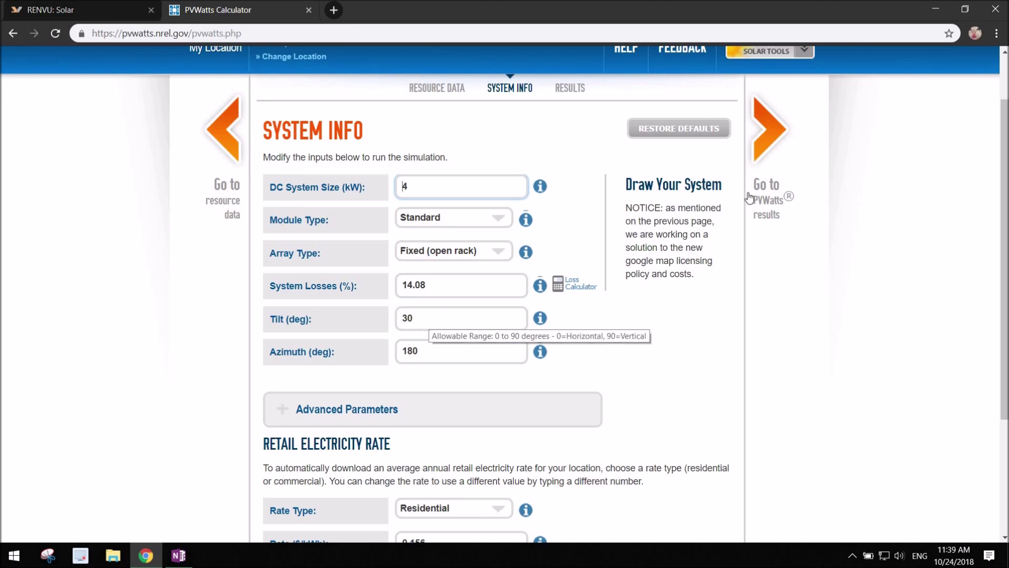
click(757, 152)
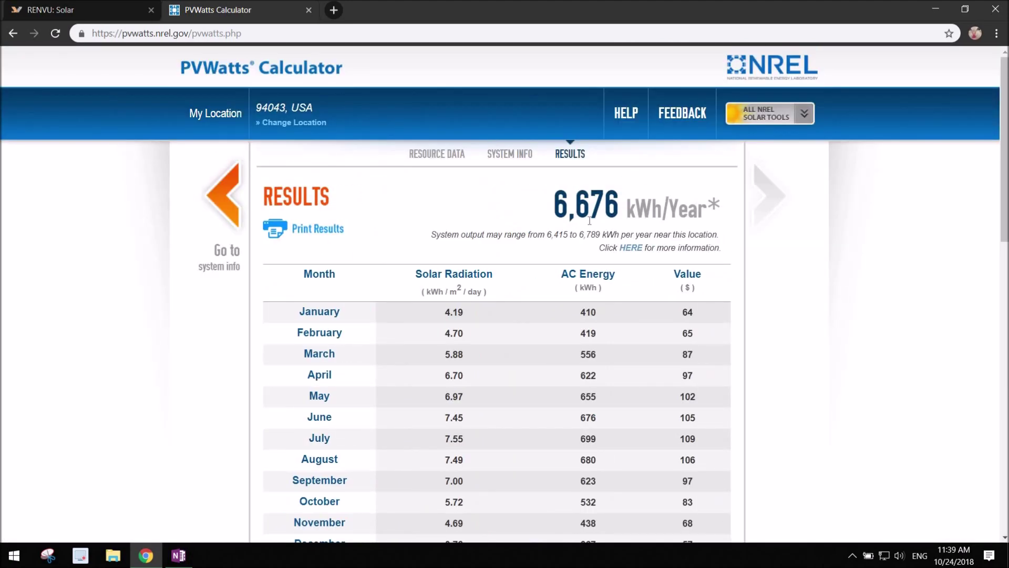
- Change tilt to 20° and recalculate (6,534 kWh), then return to the RENVU tab
click(224, 205)
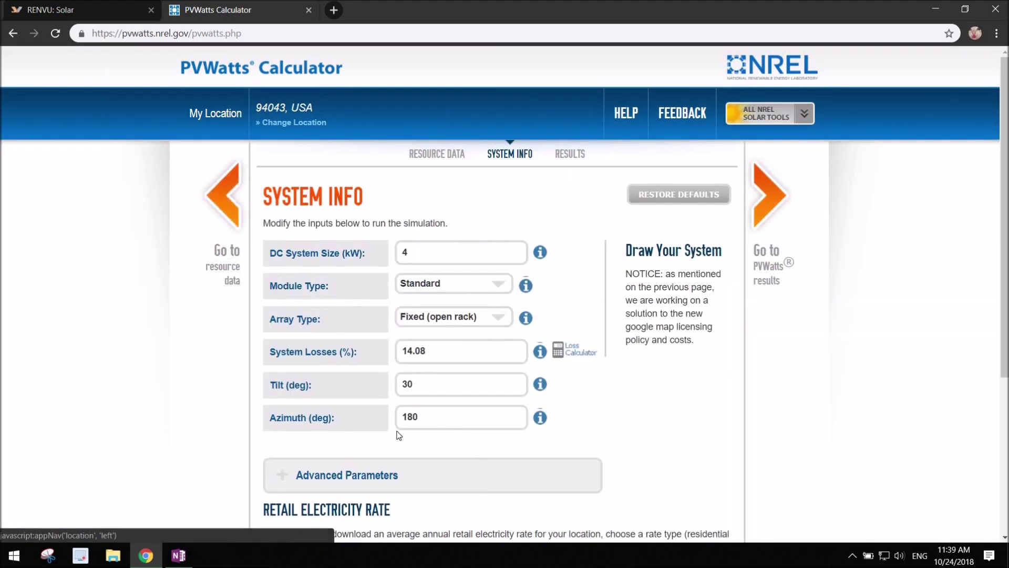
drag(407, 384, 367, 366)
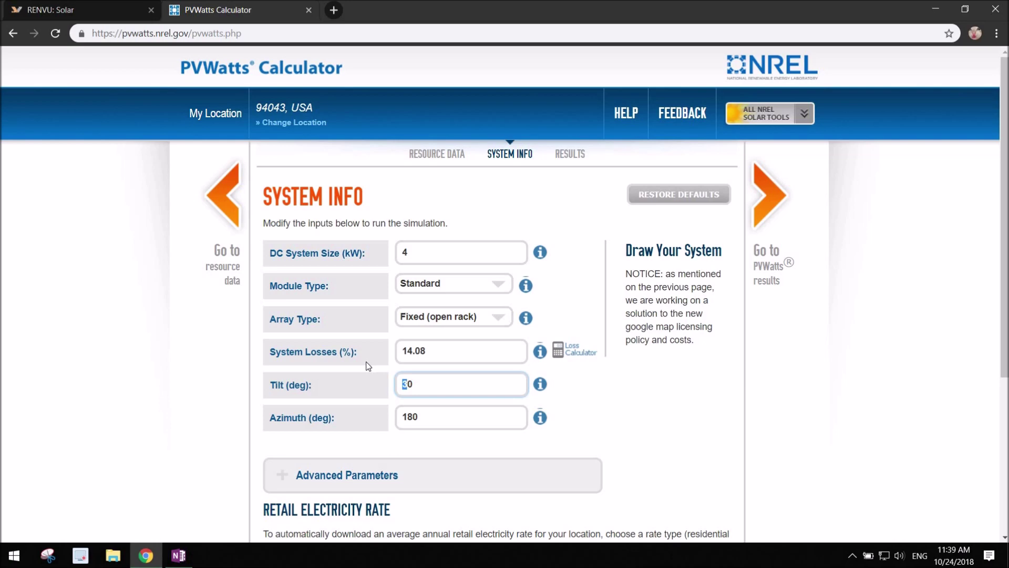
text(2)
click(770, 213)
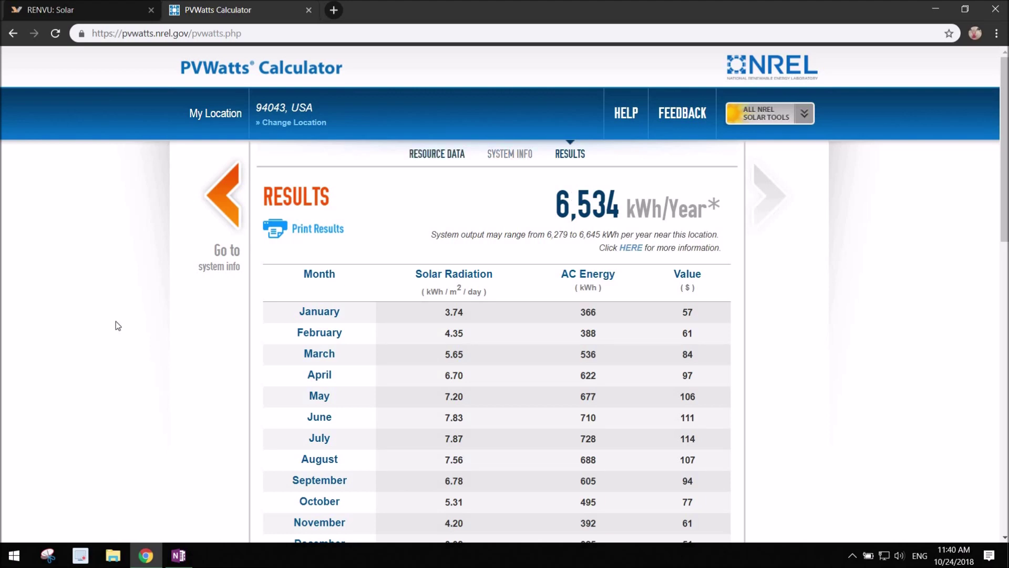
click(207, 196)
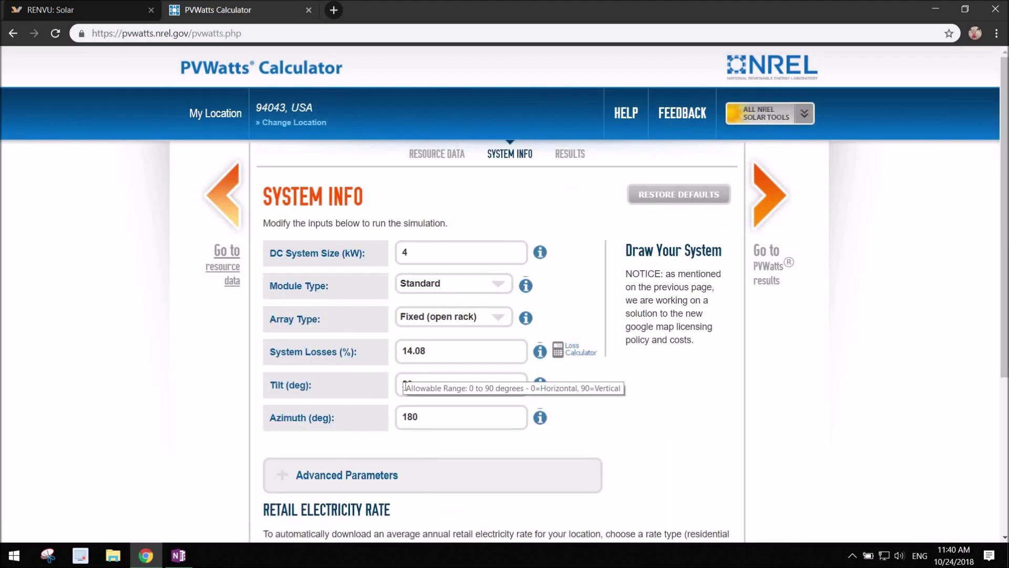
click(52, 10)
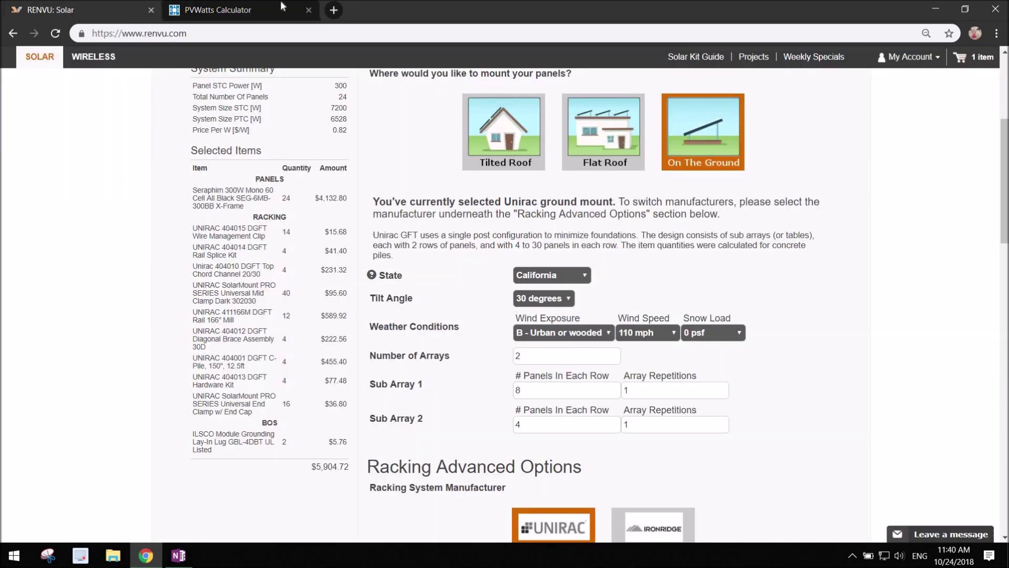
- Close the PVWatts tab and set Wind Exposure to C - Open terrain
middle_click(255, 6)
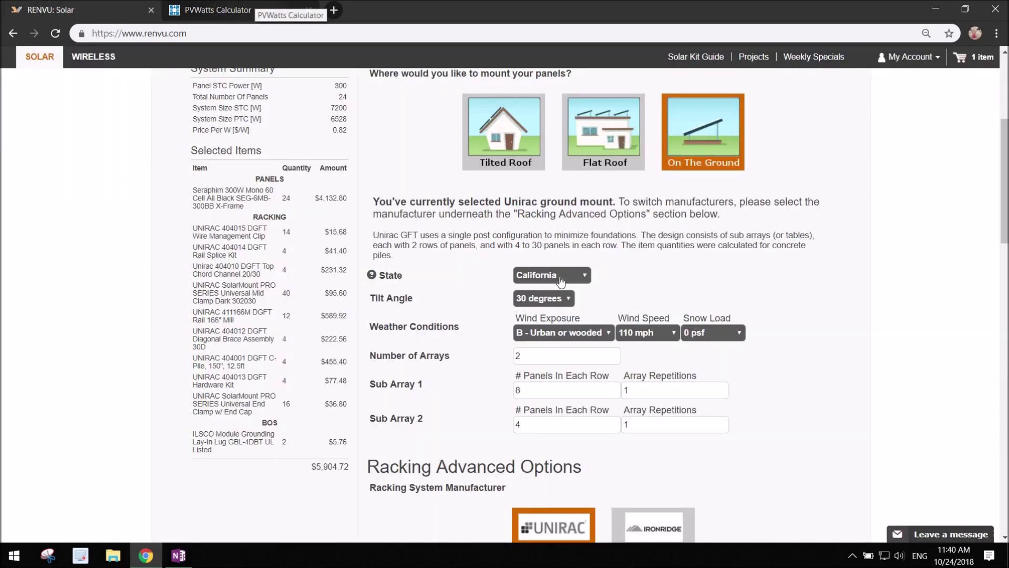
click(579, 342)
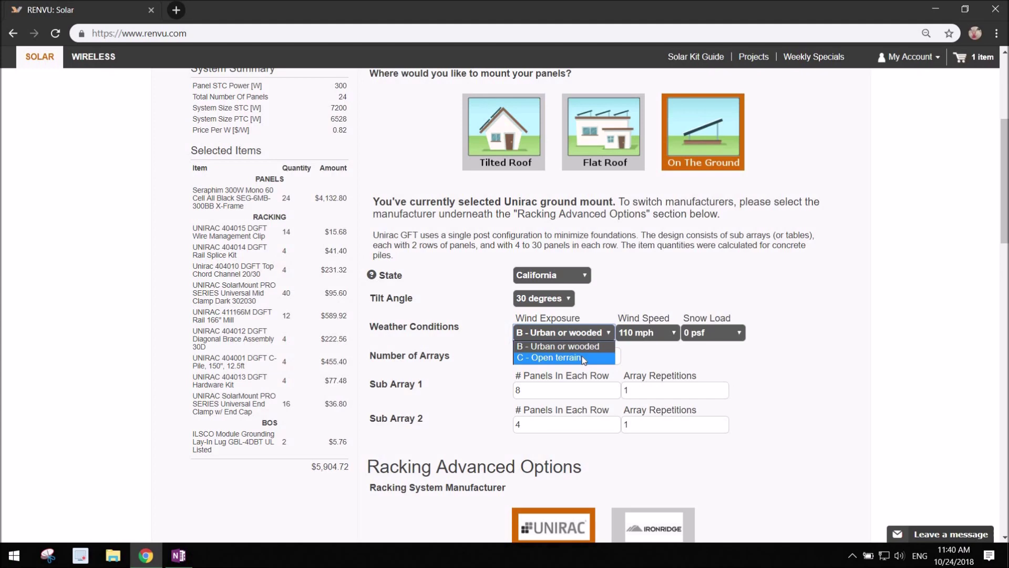
click(582, 358)
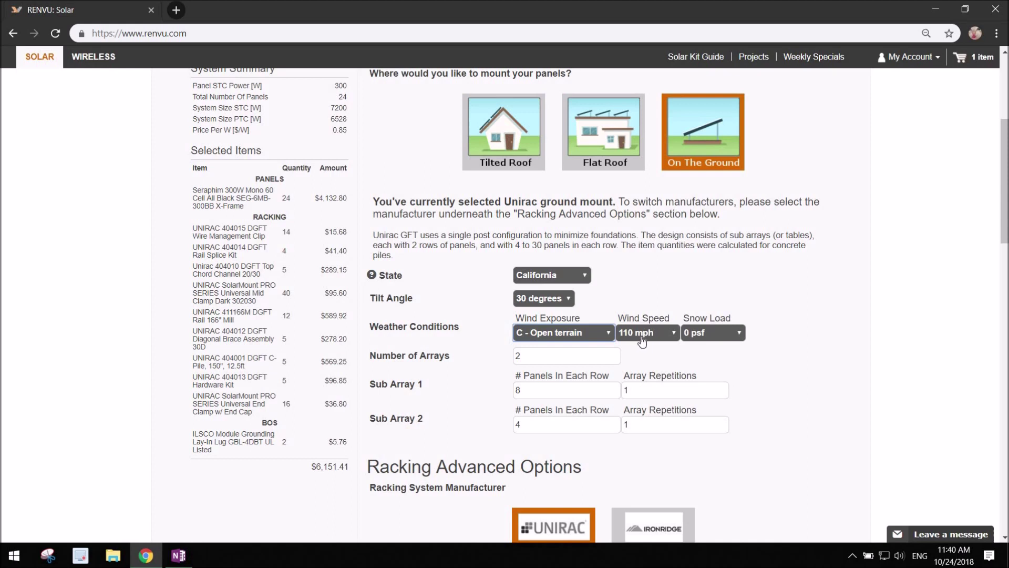
- Keep wind speed at 110 mph and snow load at 0 psf
click(641, 341)
click(716, 342)
click(715, 339)
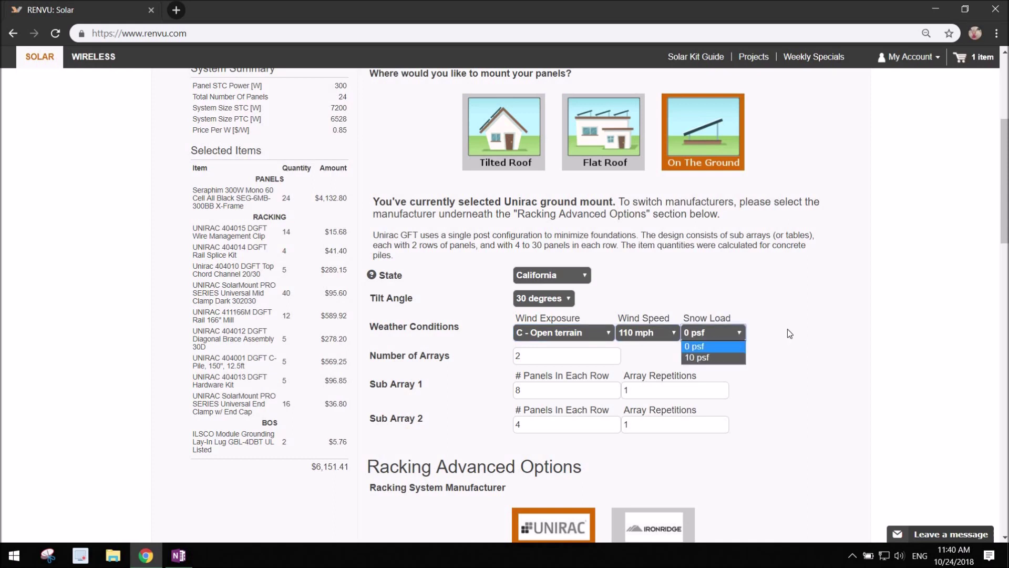
click(788, 331)
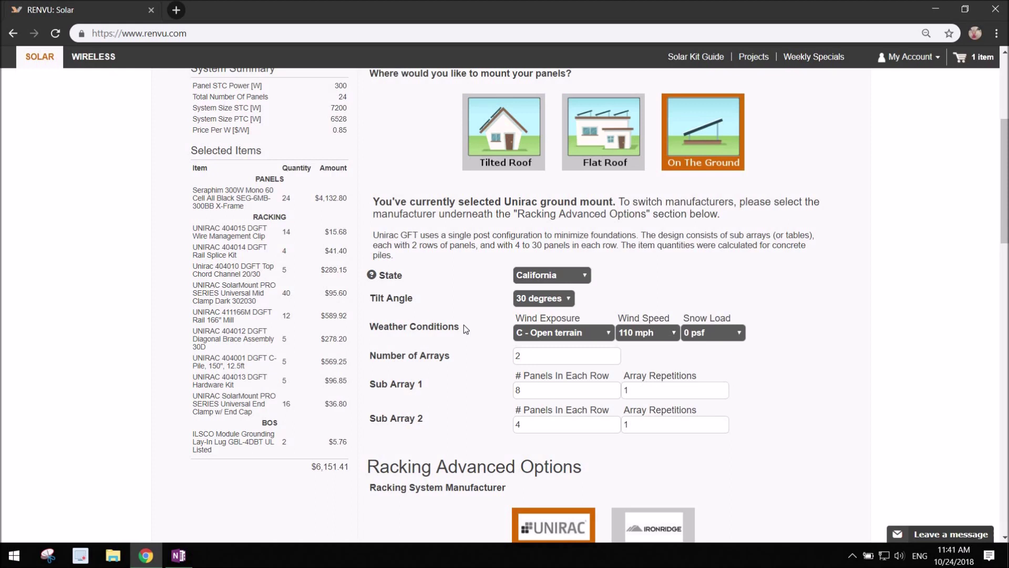
mouse_move(371, 275)
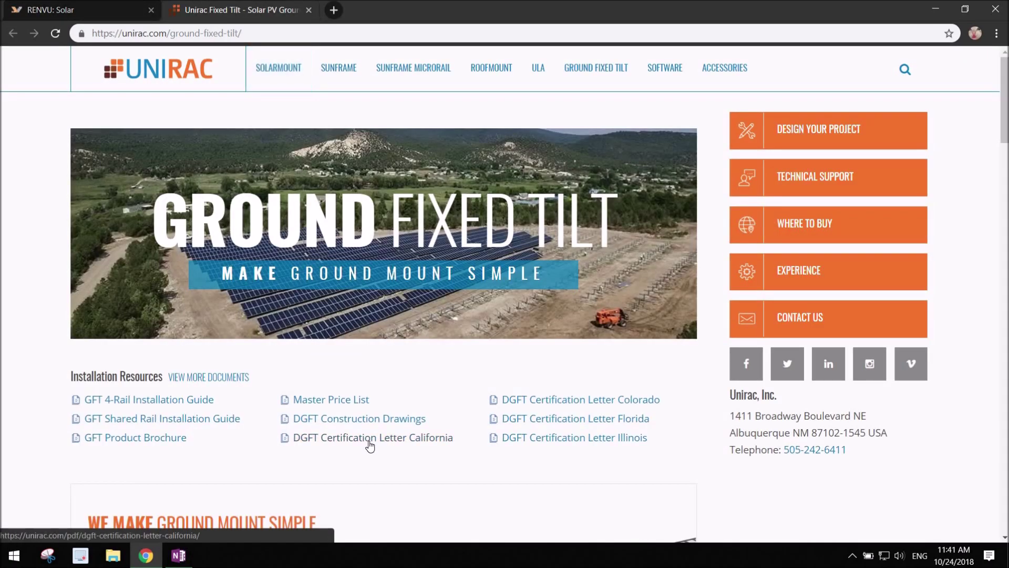
- Open the DGFT Certification Letter California PDF and read through to its page 2 map
click(370, 444)
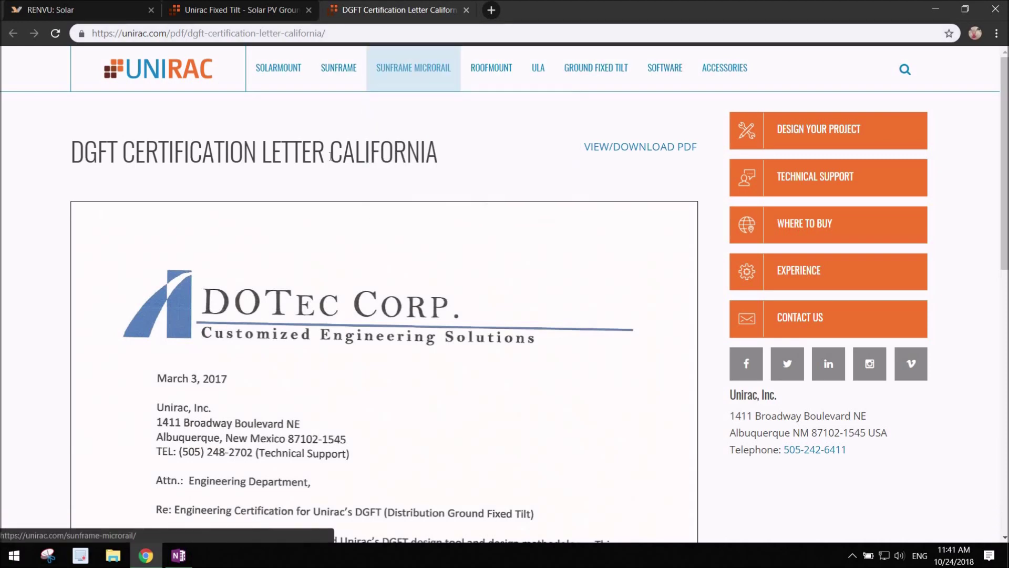
double_click(438, 159)
click(443, 182)
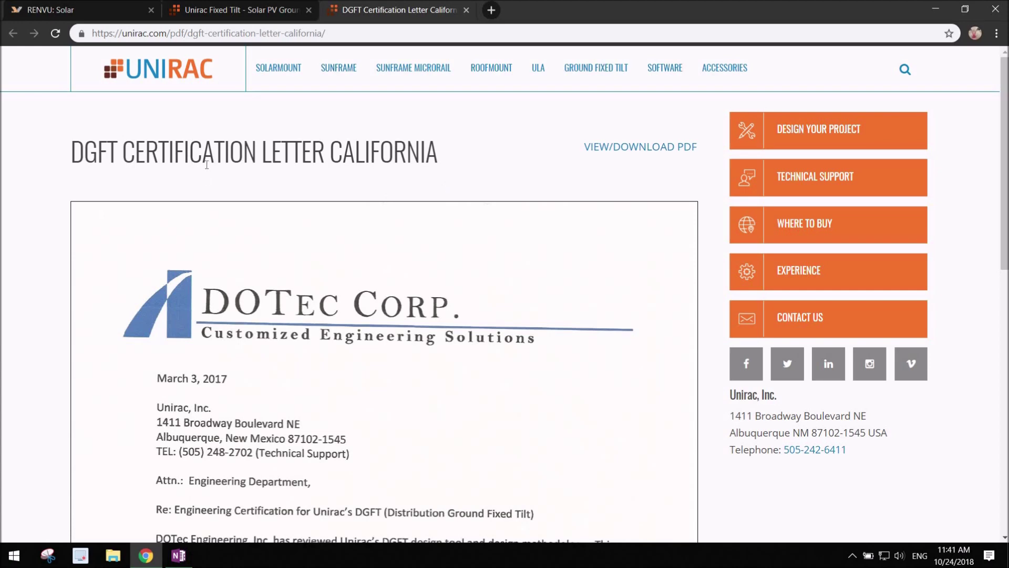
scroll(205, 160, down, 5)
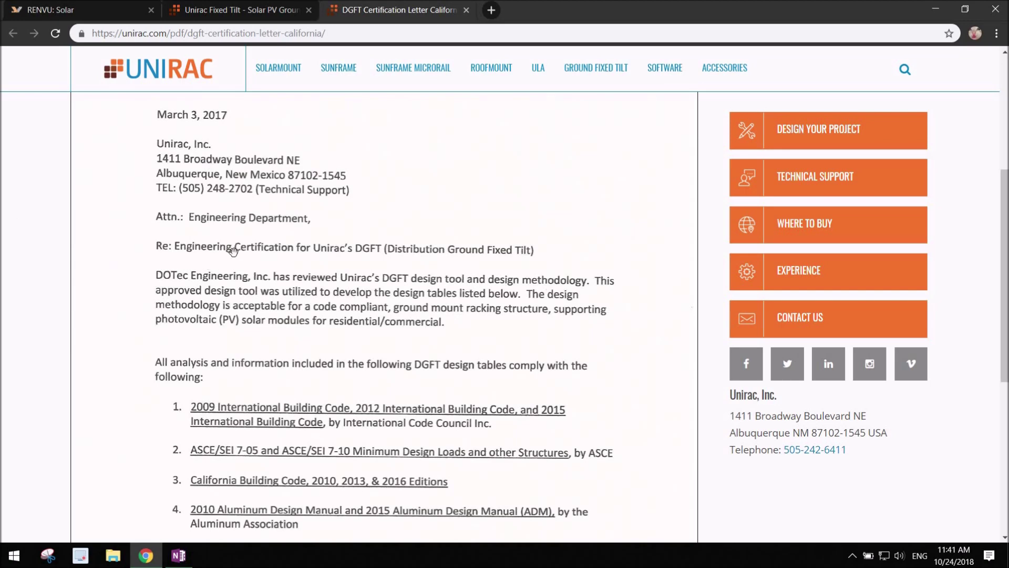
scroll(529, 418, down, 6)
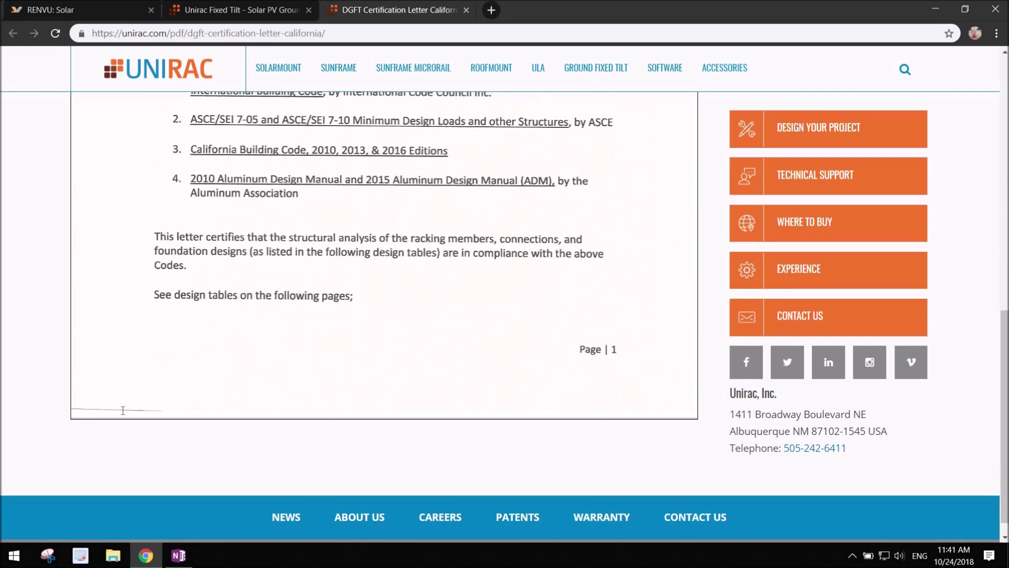
click(105, 409)
- Page through the California letter to page 4's 30 Degree pile tables for Exposures C and B
scroll(153, 395, up, 5)
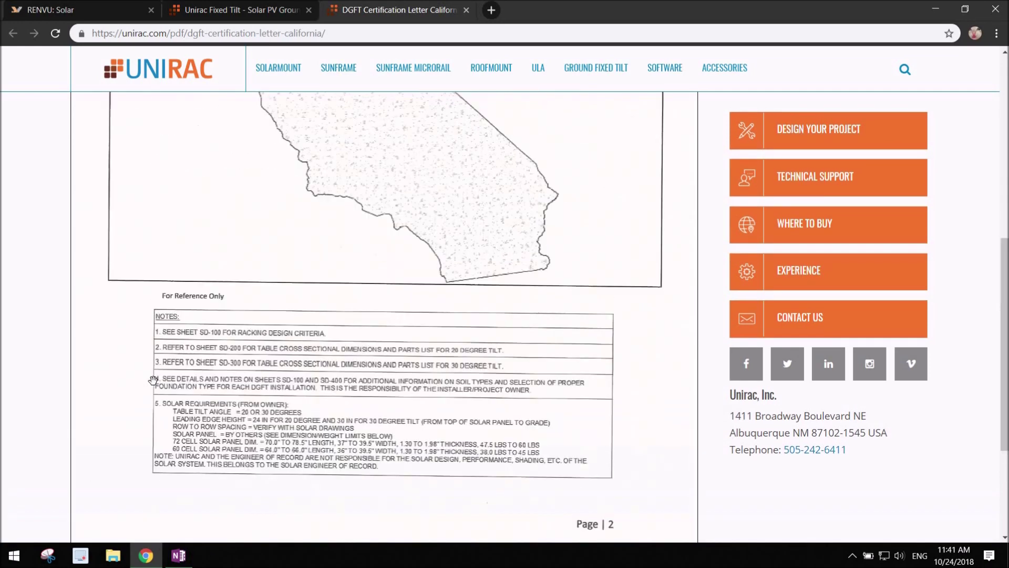
scroll(218, 350, up, 1)
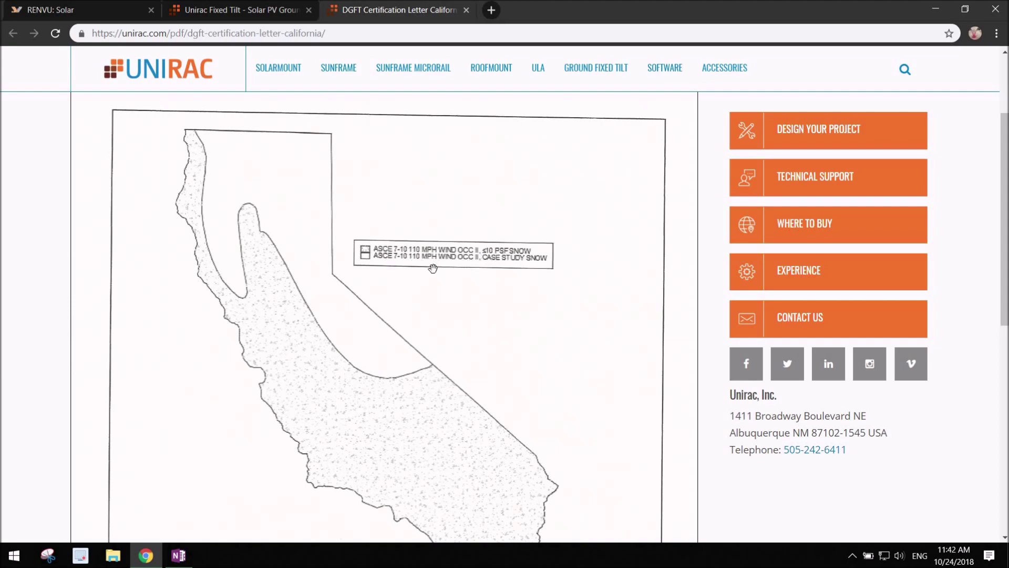
scroll(433, 268, down, 9)
scroll(433, 269, up, 6)
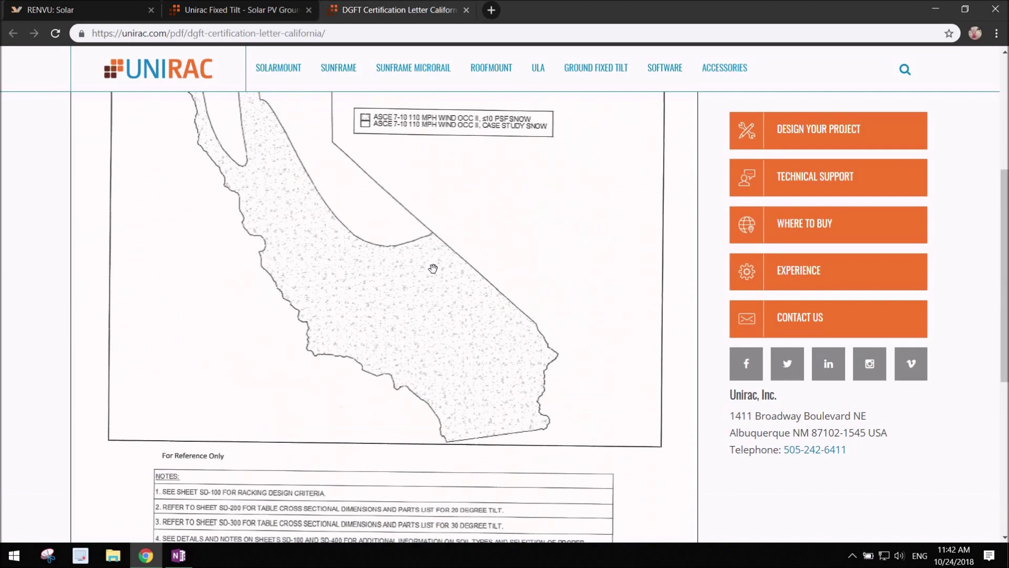
scroll(433, 268, up, 2)
scroll(433, 269, down, 7)
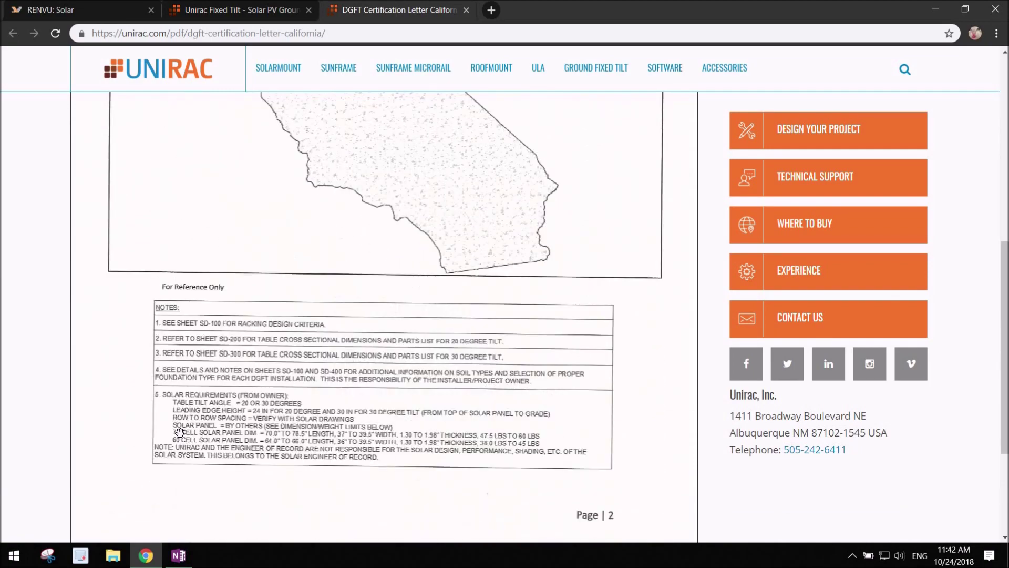
click(104, 475)
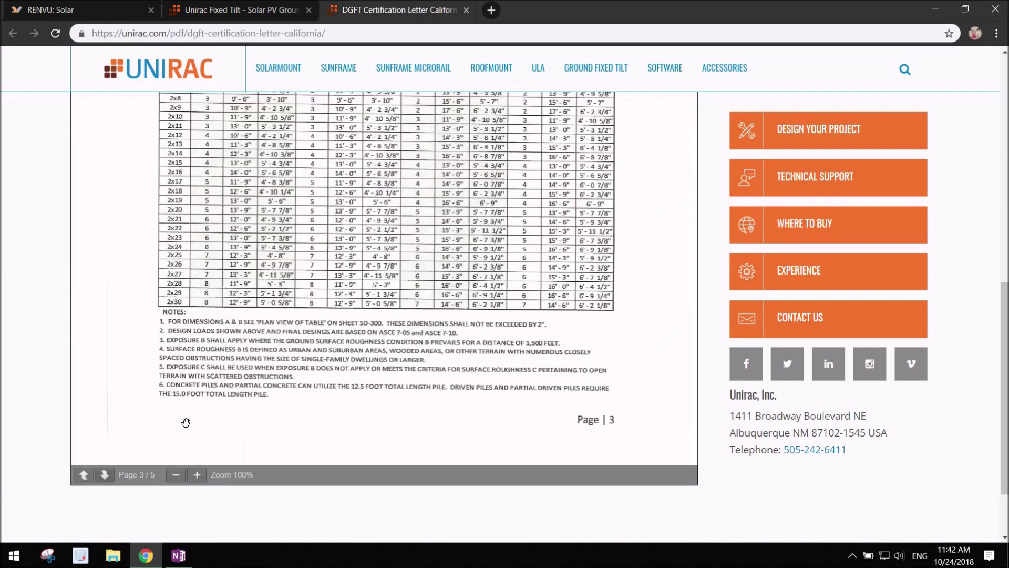
scroll(184, 419, up, 8)
scroll(153, 452, down, 6)
scroll(150, 453, down, 3)
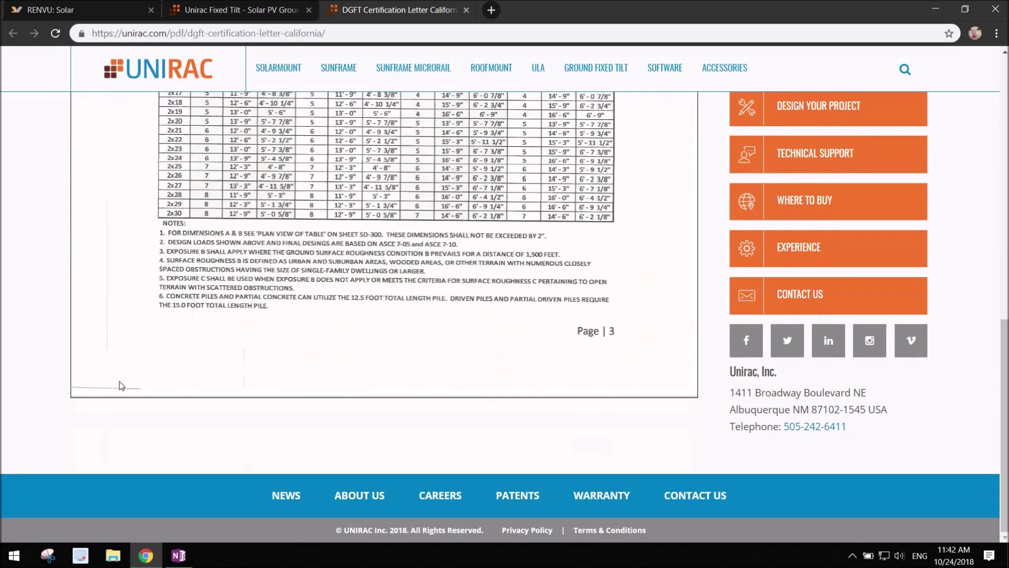
click(101, 391)
scroll(169, 318, up, 5)
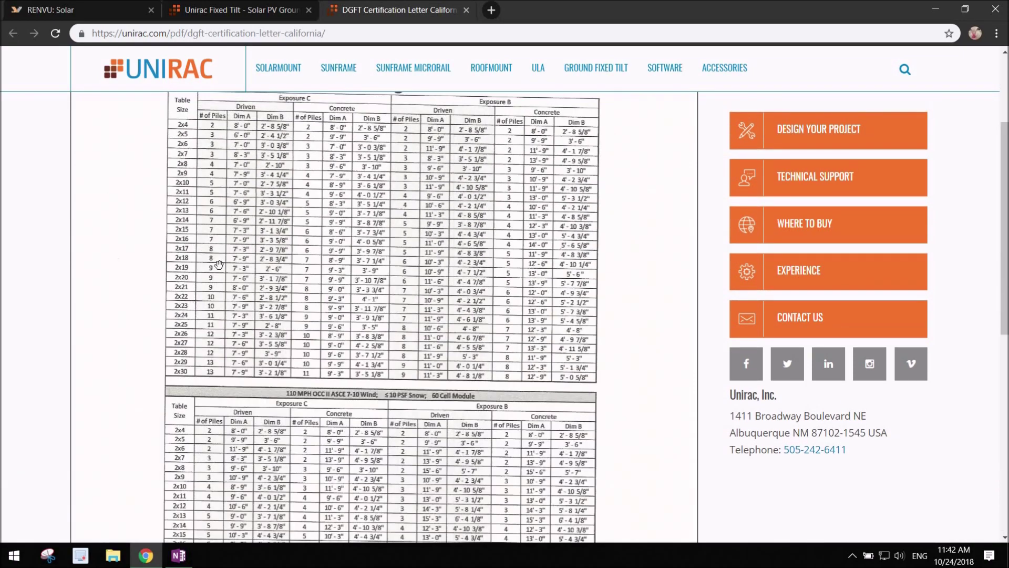
scroll(251, 179, up, 1)
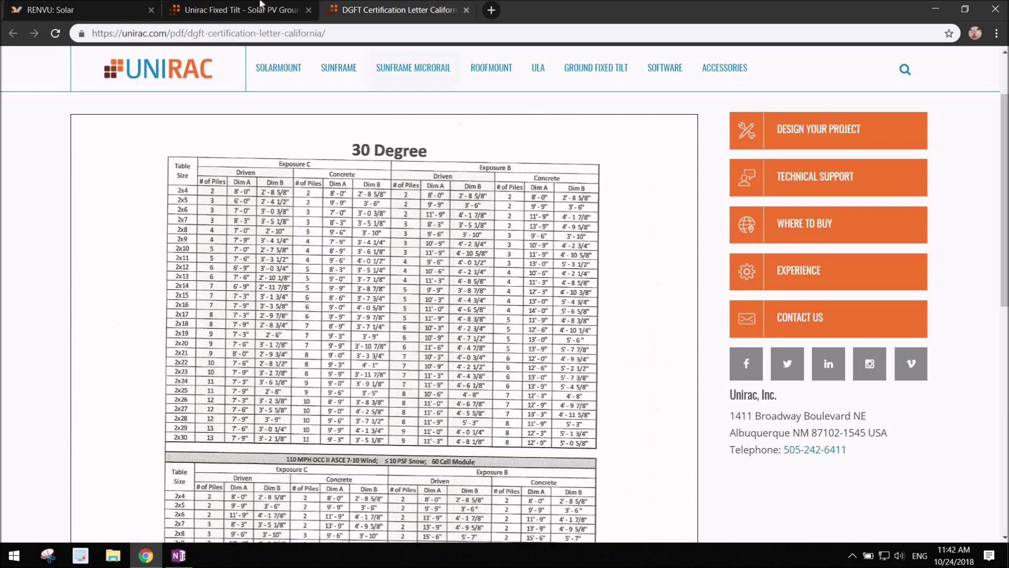
- Back in the RENVU tab, set the Snow Load to 10 psf
click(237, 9)
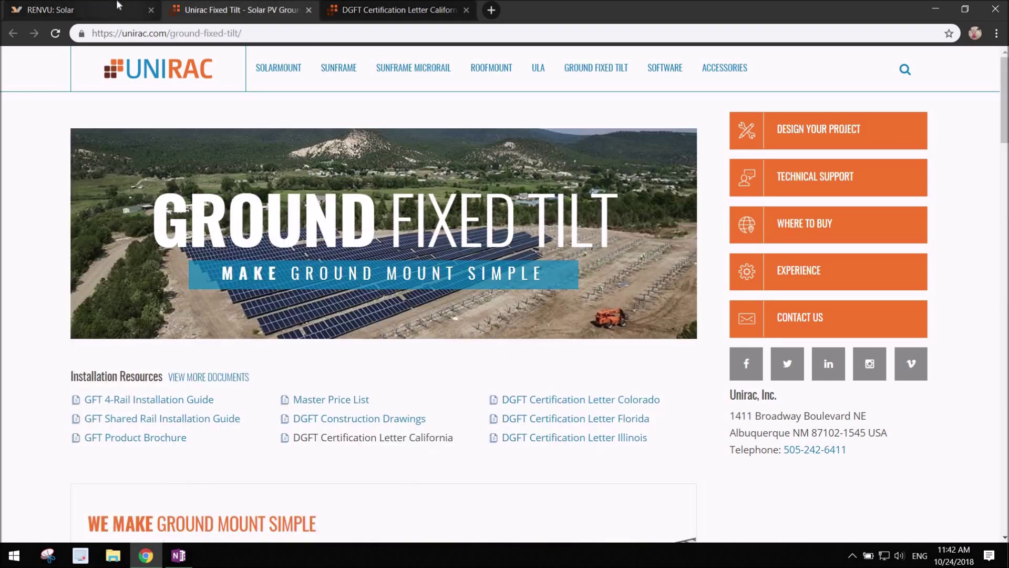
click(118, 7)
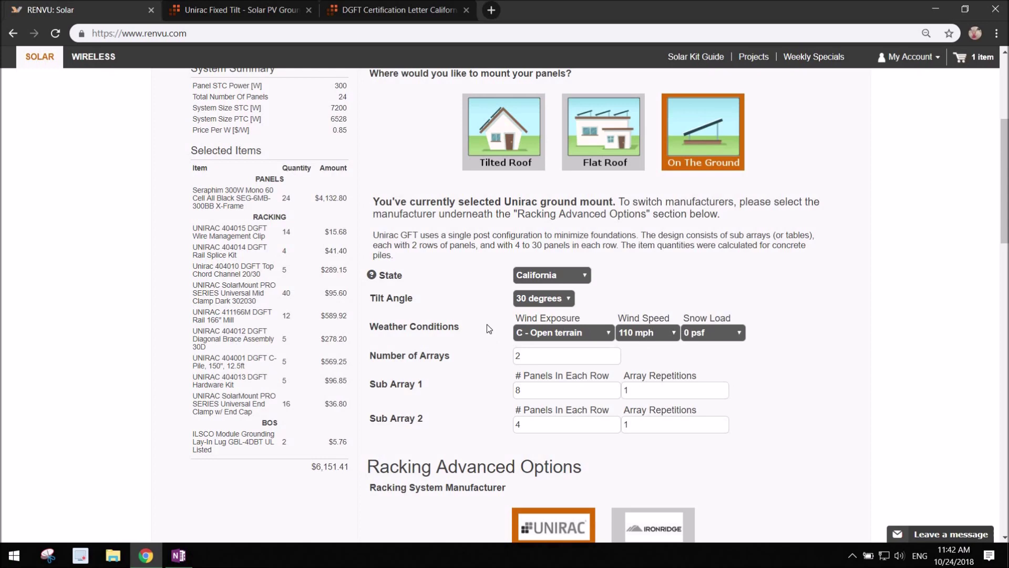
click(707, 332)
click(705, 355)
- Review the recalculated racking items and sketch, then advance to the inverter step
double_click(283, 269)
click(274, 347)
click(472, 372)
scroll(517, 302, down, 15)
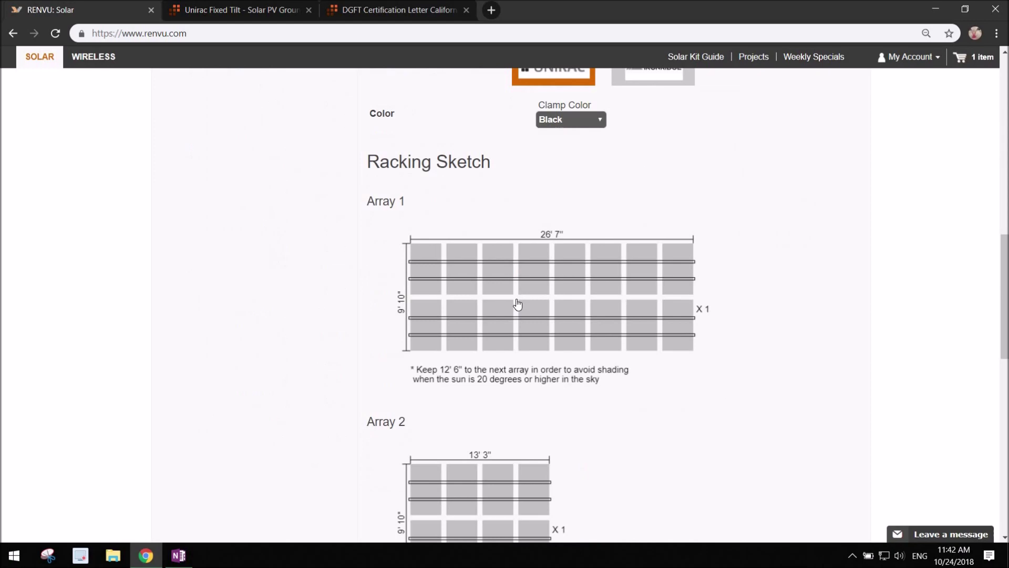
scroll(750, 311, up, 1)
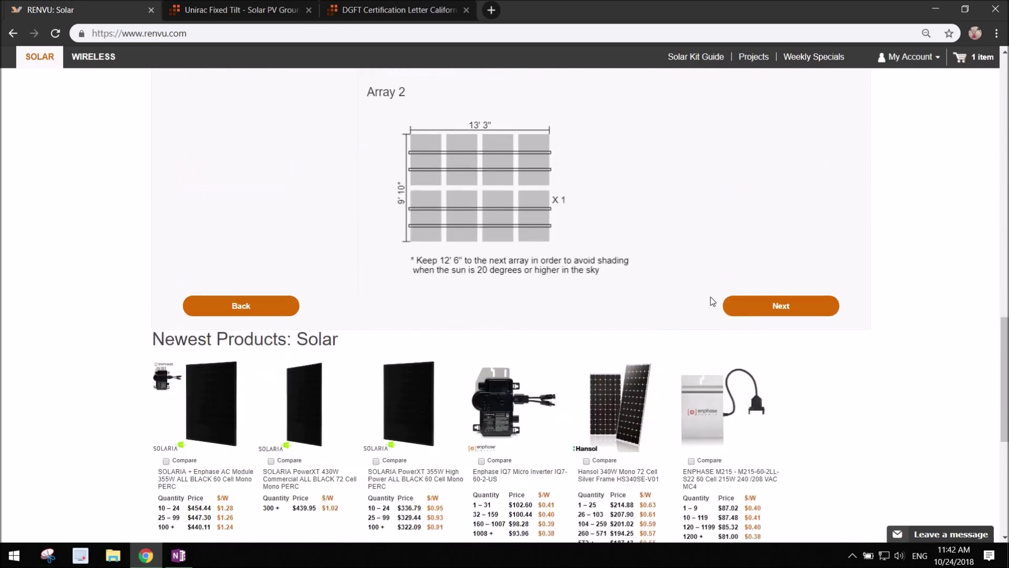
click(732, 305)
- Choose a single SMA Sunny Boy SB 7.0-US 7kW string inverter
scroll(537, 320, down, 4)
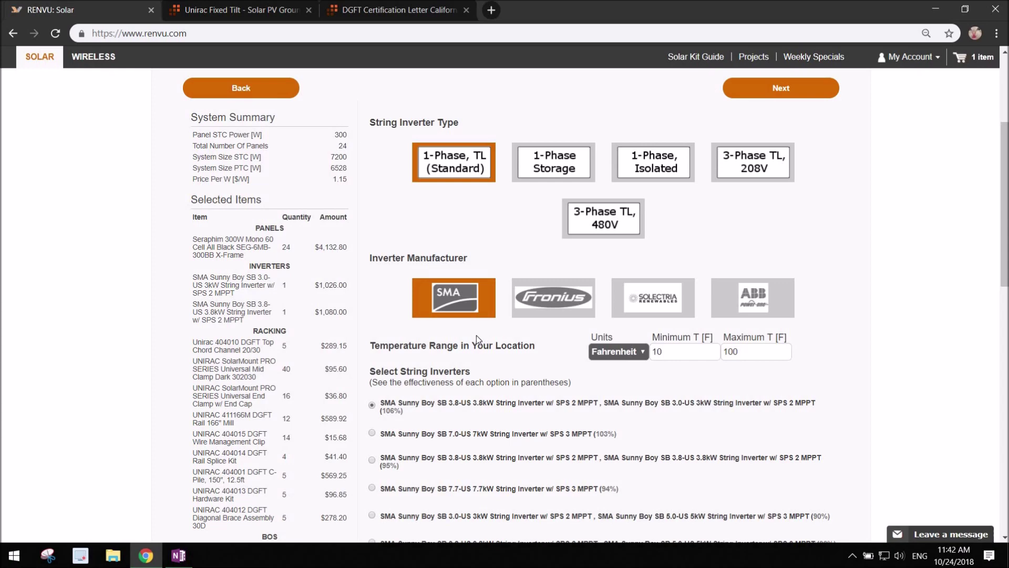
scroll(476, 339, down, 3)
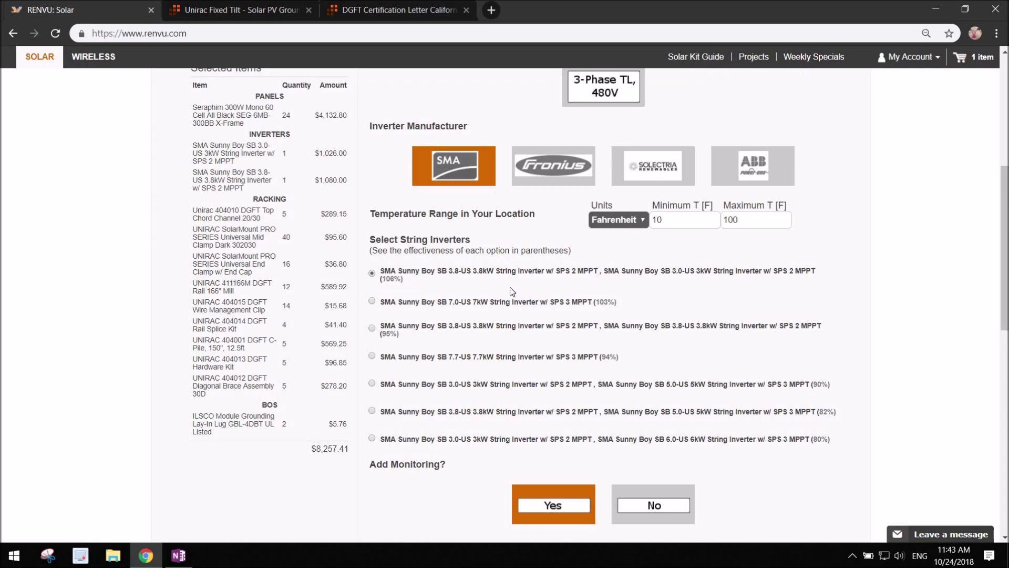
click(372, 300)
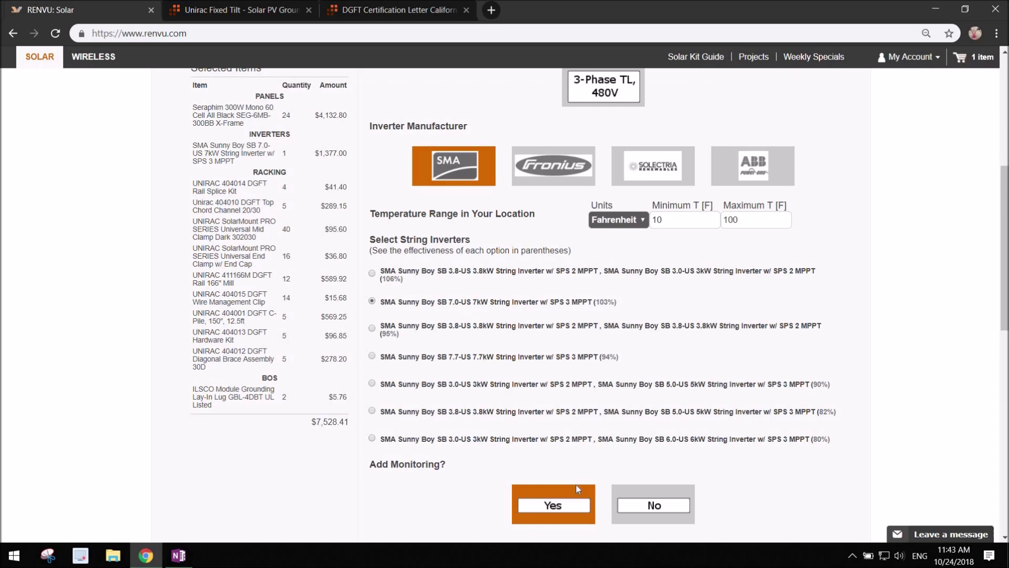
- Continue to the balance-of-system step and add the Full Permitting Package
scroll(576, 485, down, 4)
scroll(597, 448, up, 6)
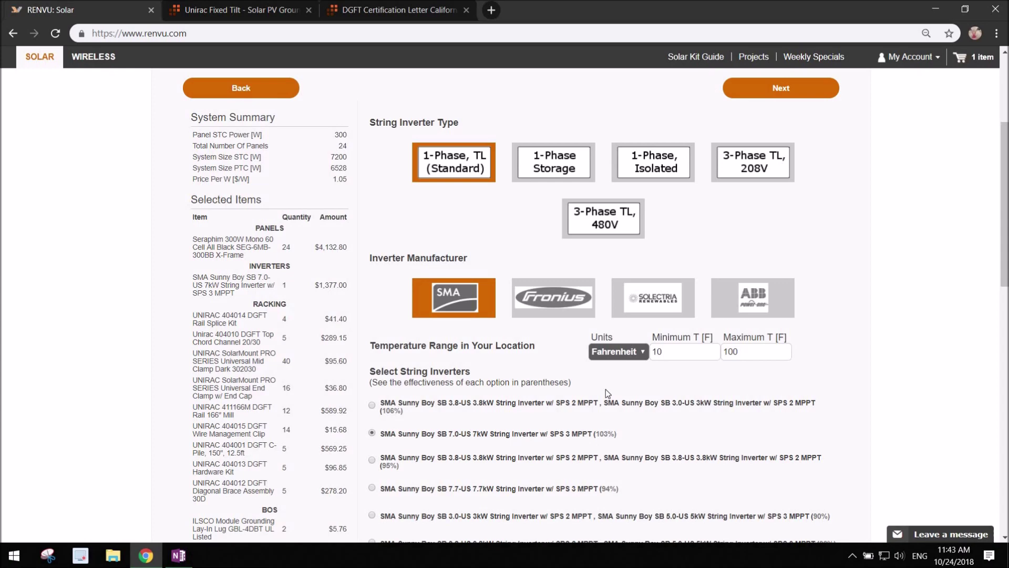
scroll(603, 388, down, 4)
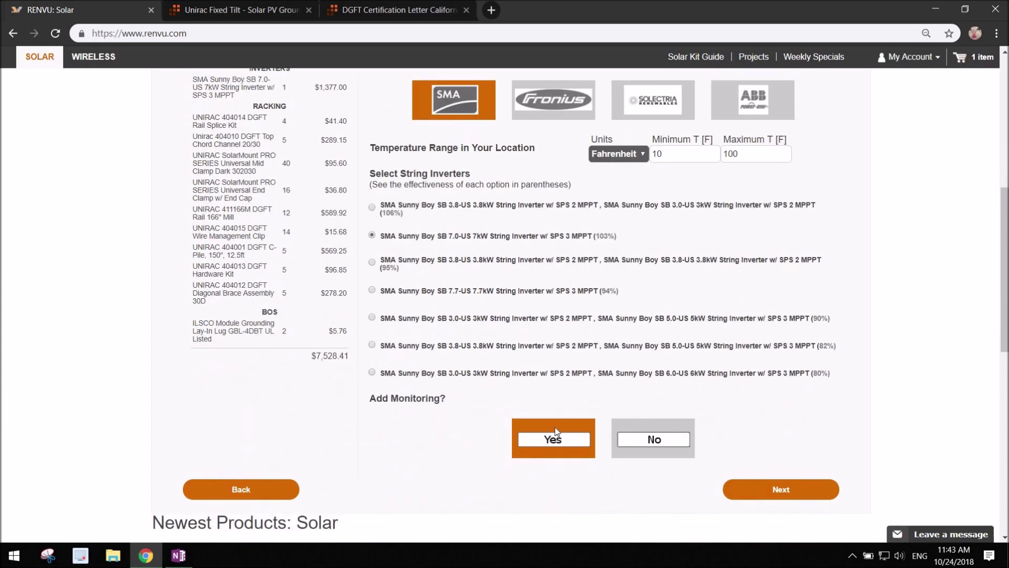
click(736, 490)
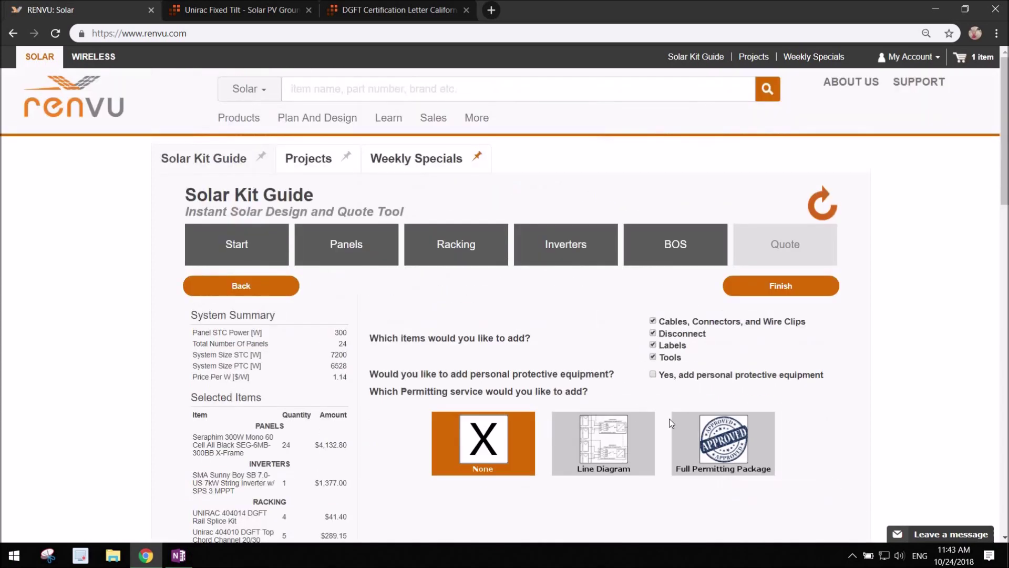
click(684, 434)
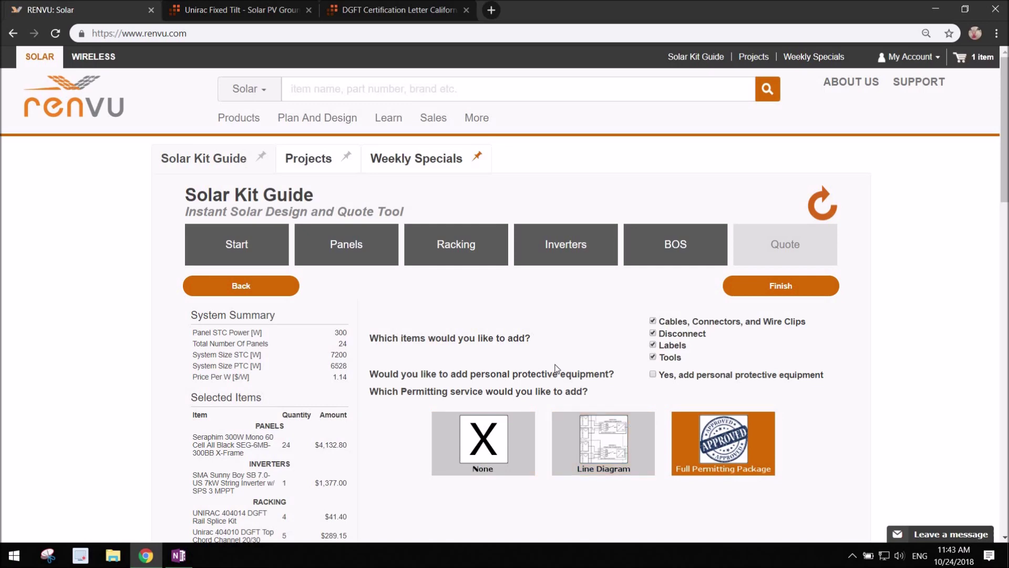
scroll(574, 357, down, 2)
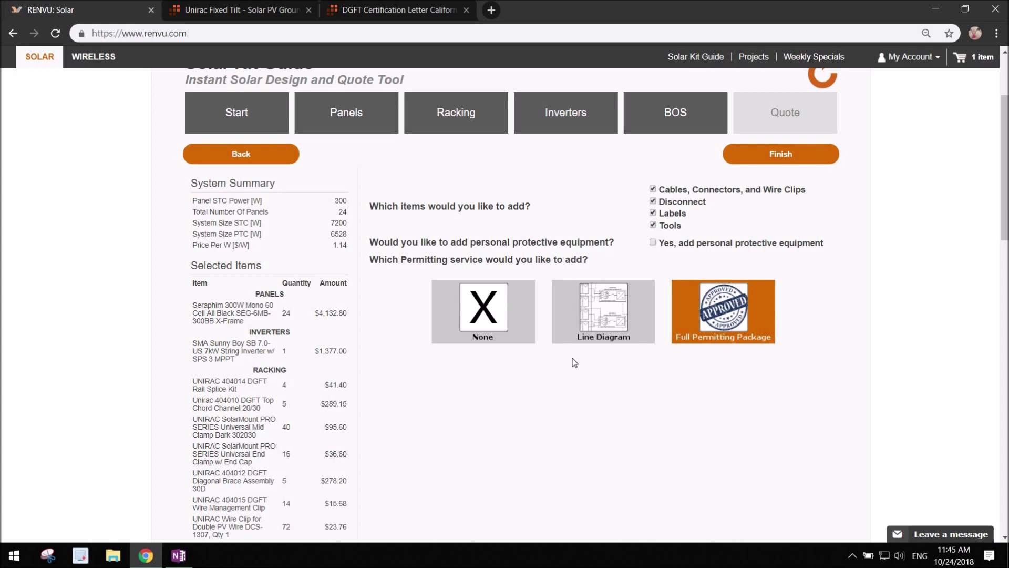
- Finish the kit, review the quote, and generate it from the selected items
click(796, 164)
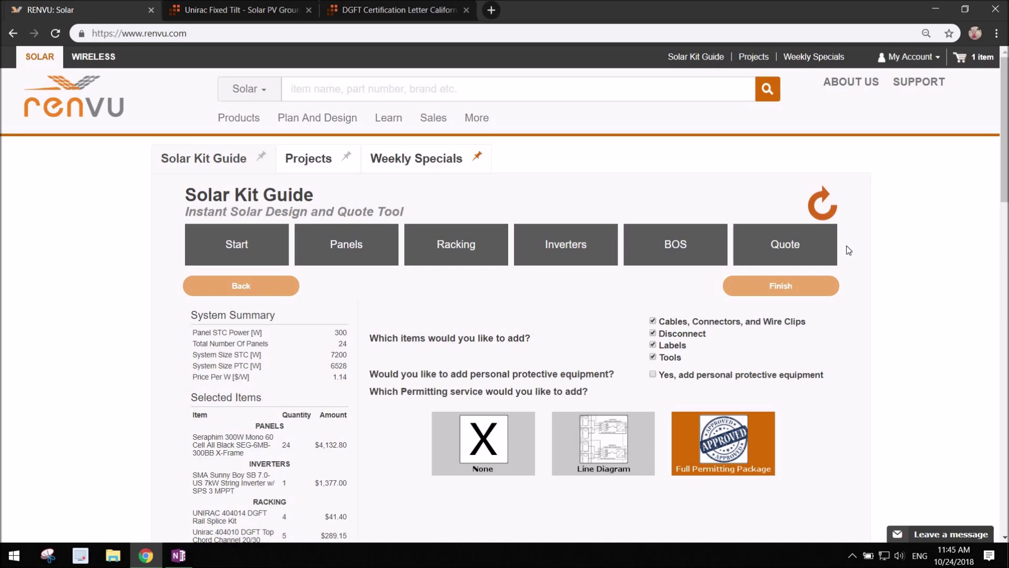
scroll(622, 297, down, 13)
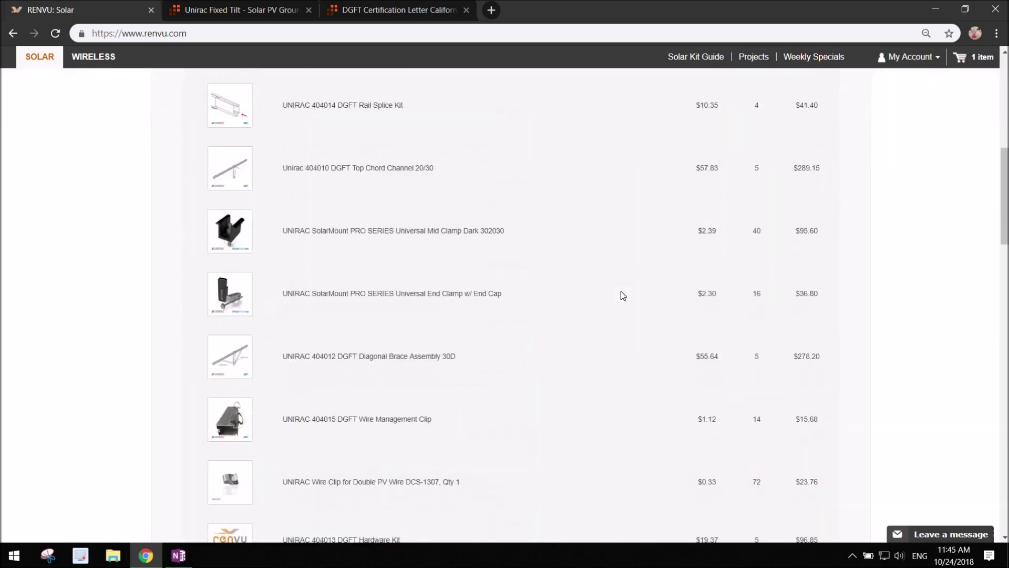
scroll(621, 291, down, 10)
scroll(620, 291, up, 16)
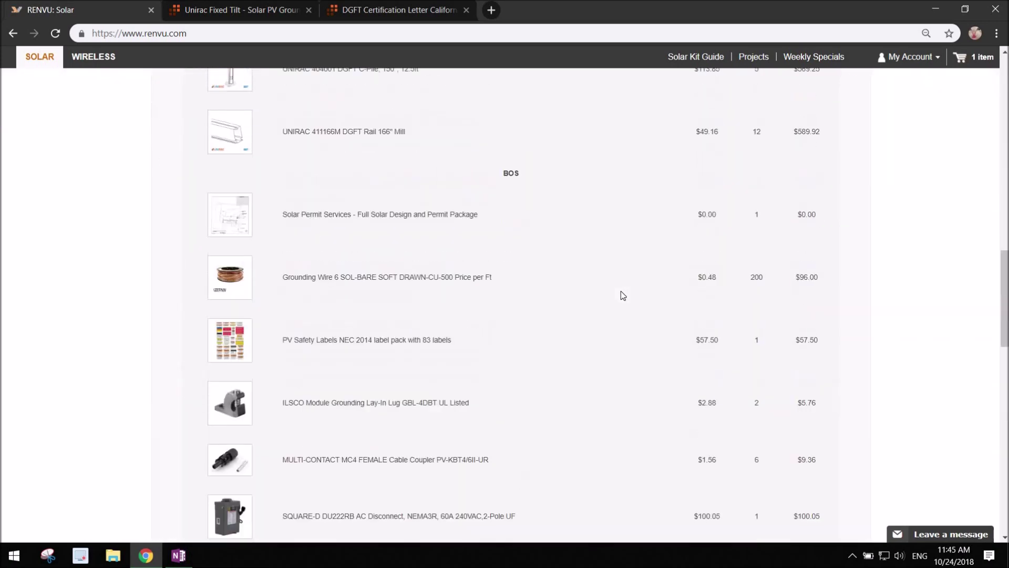
scroll(563, 280, up, 5)
click(513, 246)
- Accept the professional-consultation and code-compliance agreements and submit to create the project
click(401, 256)
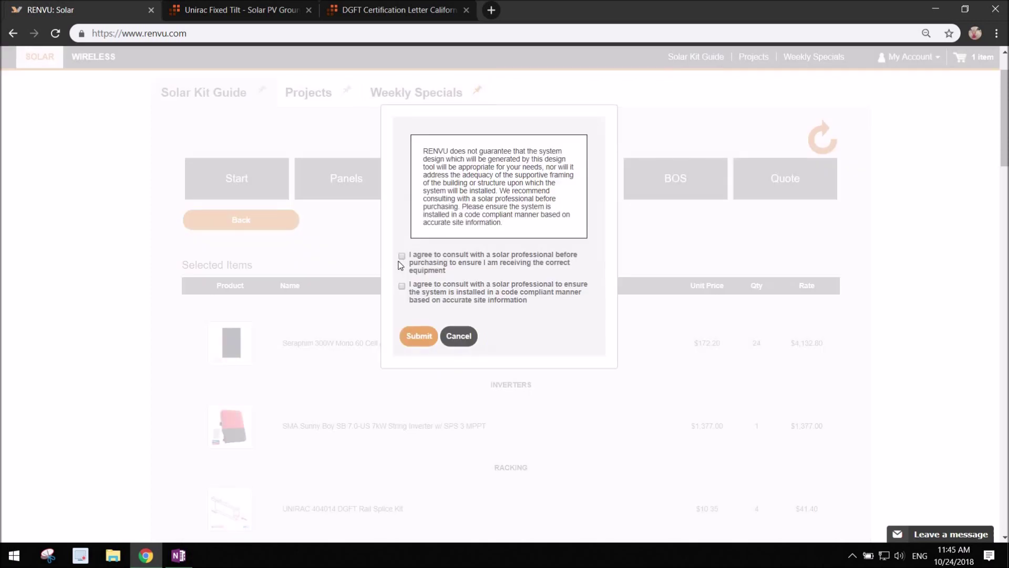
click(402, 287)
click(418, 336)
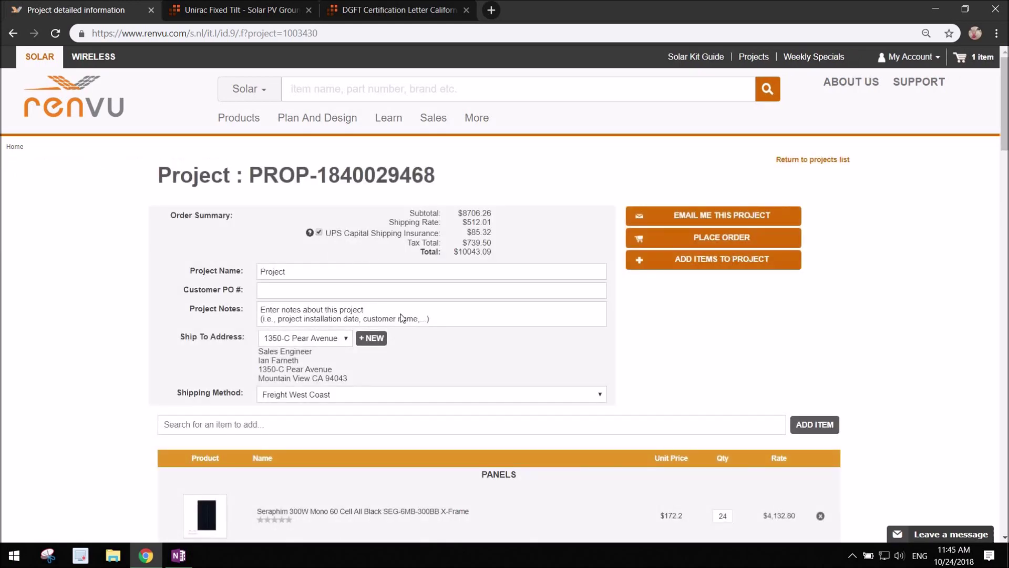
- Filter Product Documents and Videos to the five Racking items
scroll(400, 318, down, 8)
scroll(401, 318, down, 20)
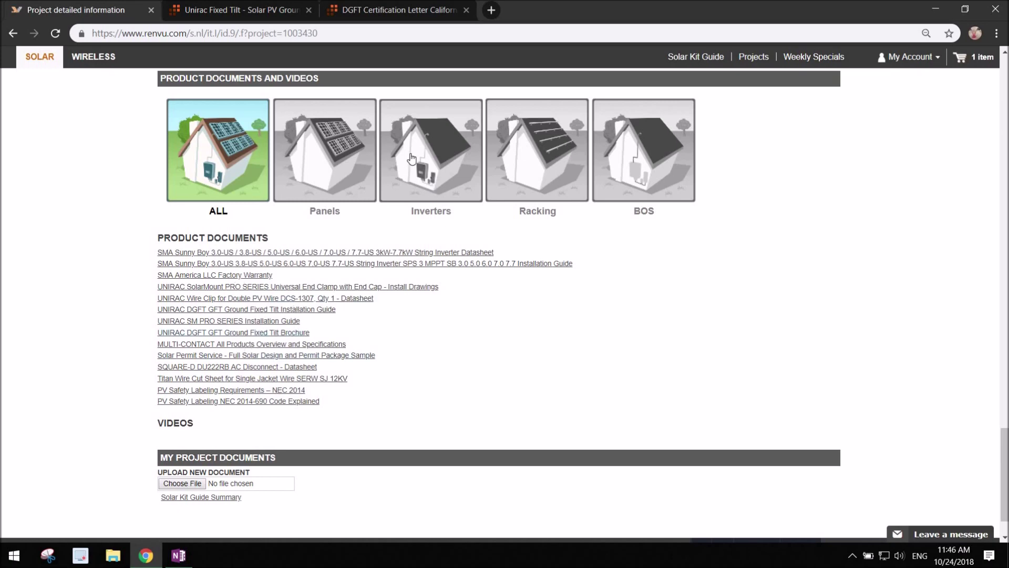
click(540, 161)
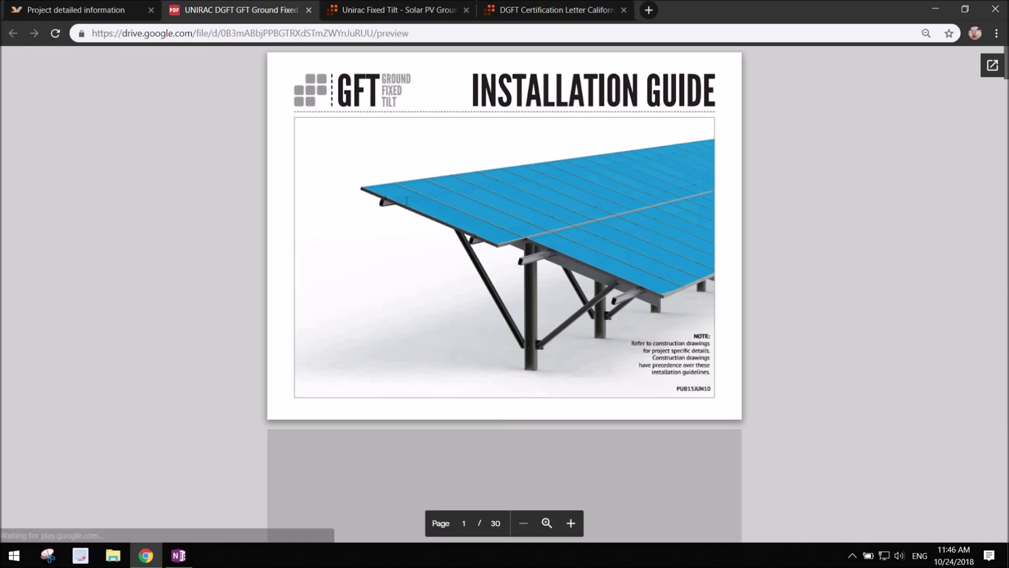
scroll(406, 200, down, 14)
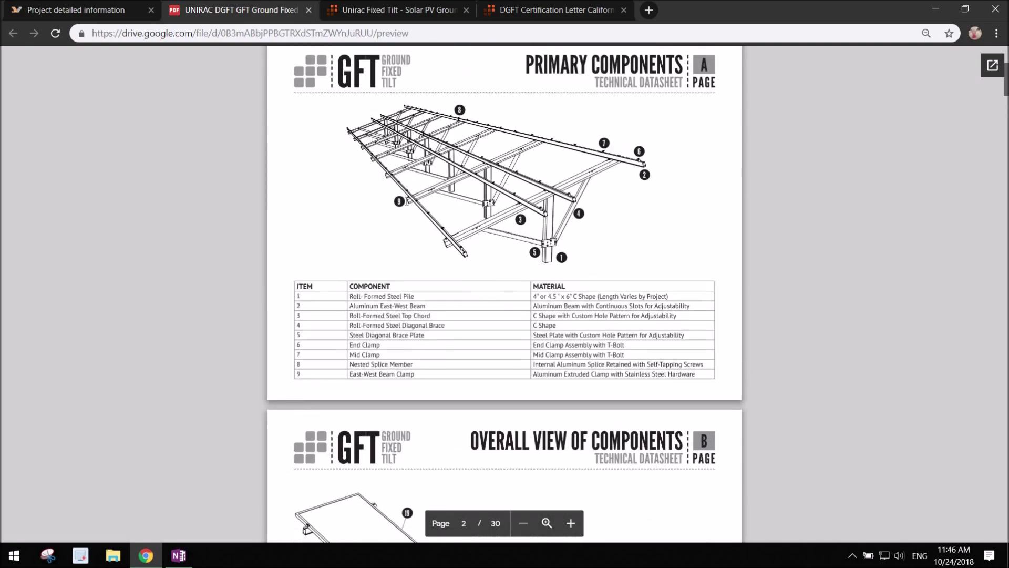
scroll(406, 200, down, 20)
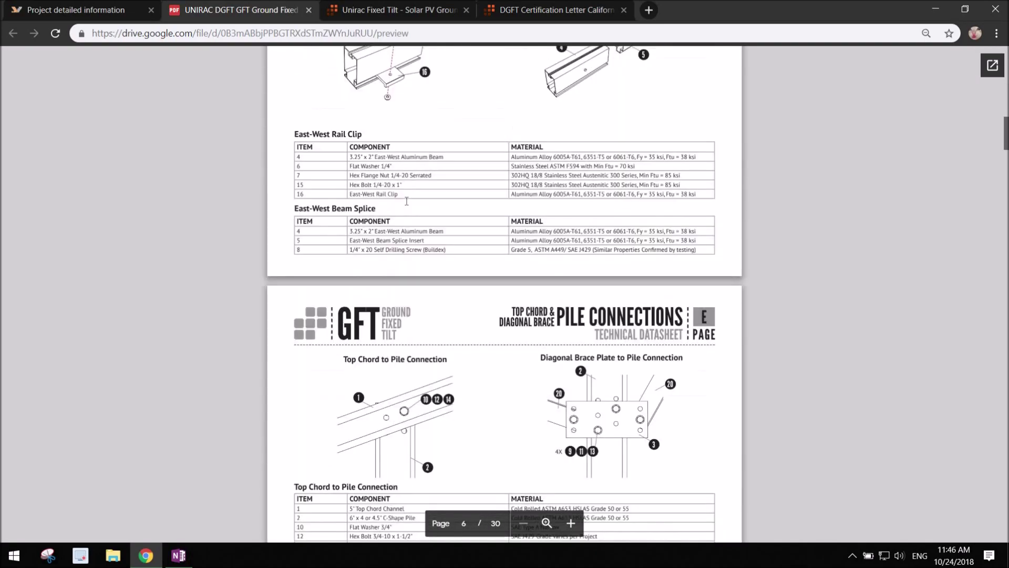
scroll(406, 200, down, 18)
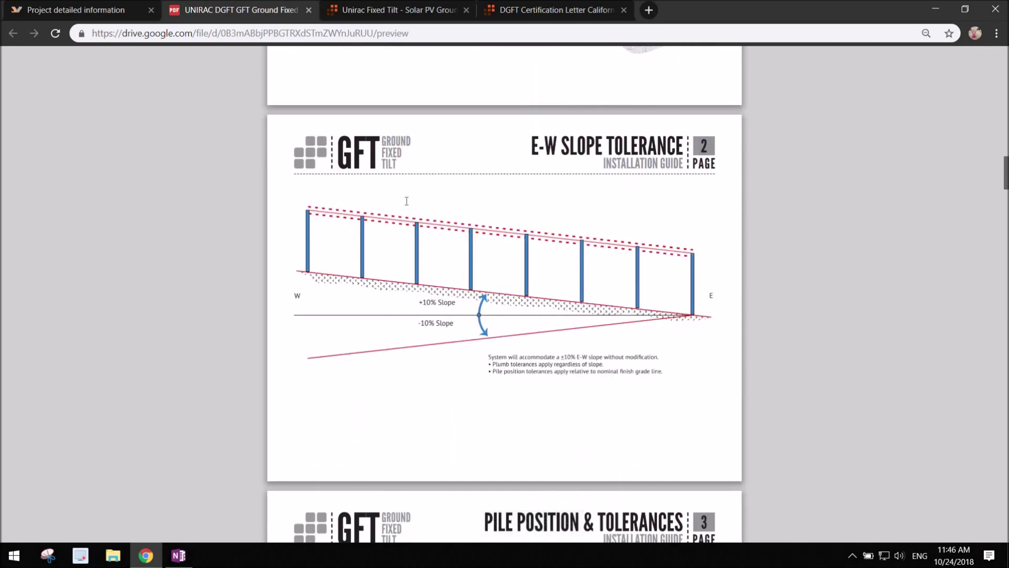
scroll(406, 201, down, 20)
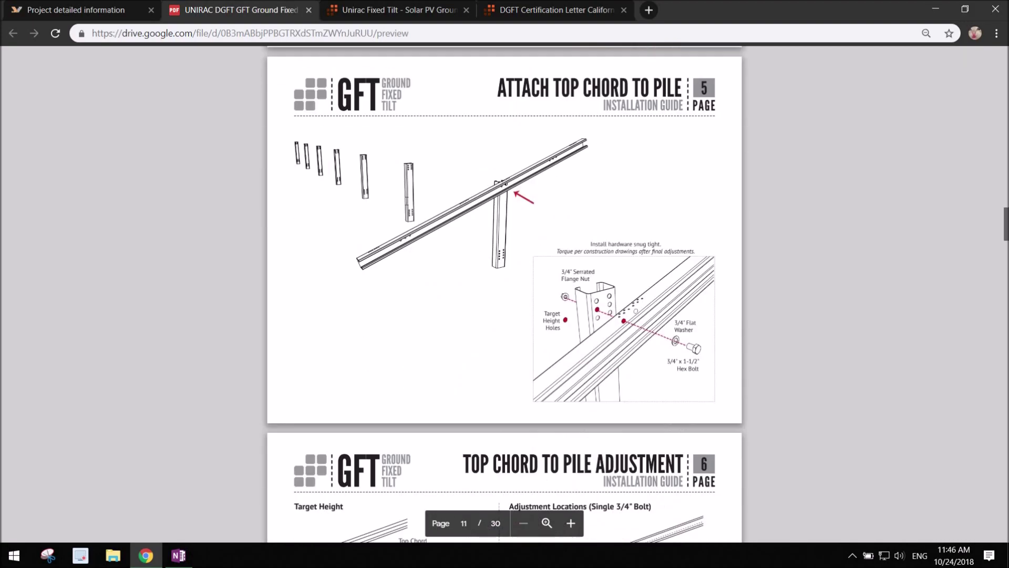
scroll(407, 200, down, 20)
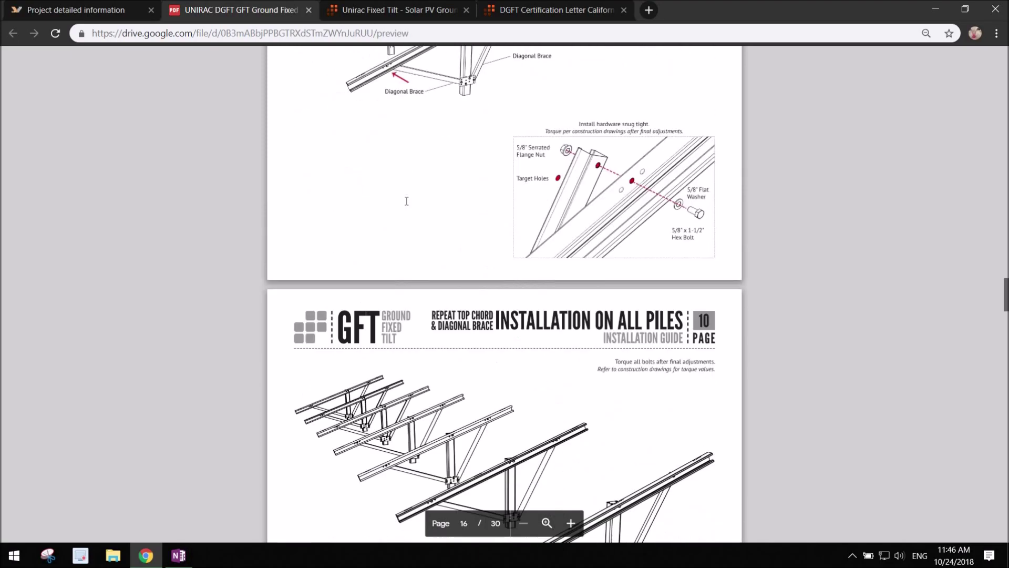
scroll(406, 200, down, 20)
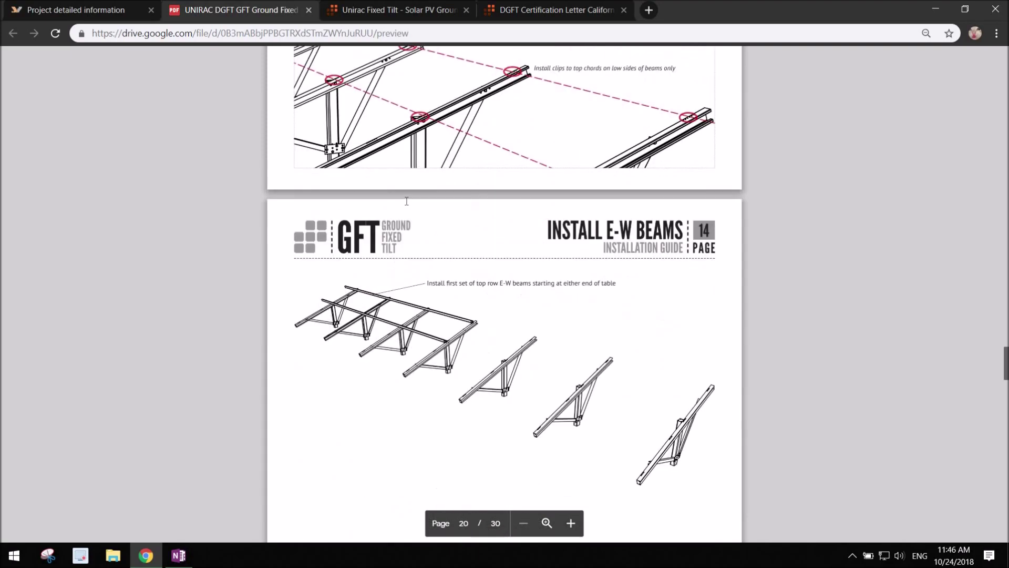
scroll(407, 201, down, 20)
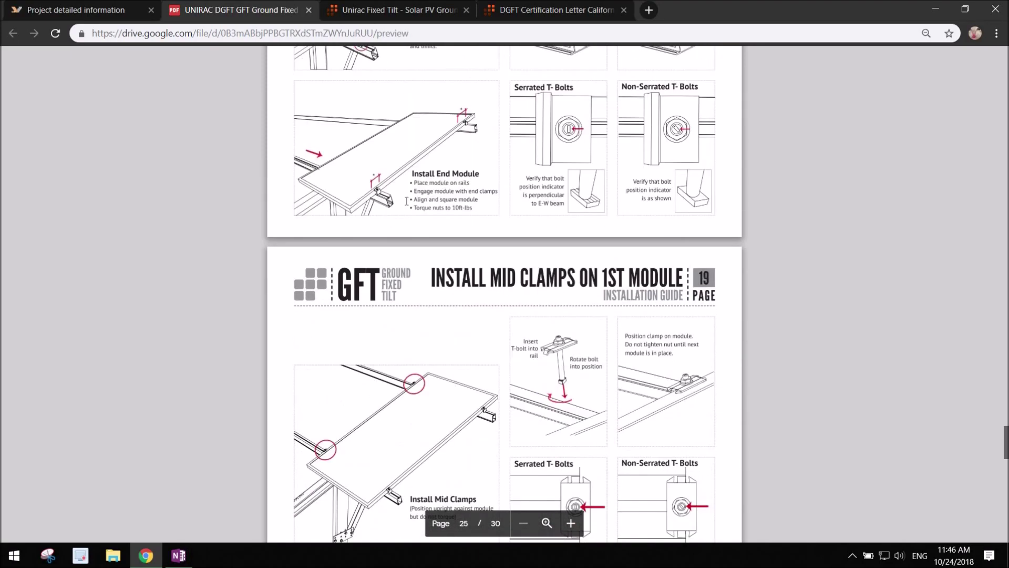
scroll(406, 201, down, 20)
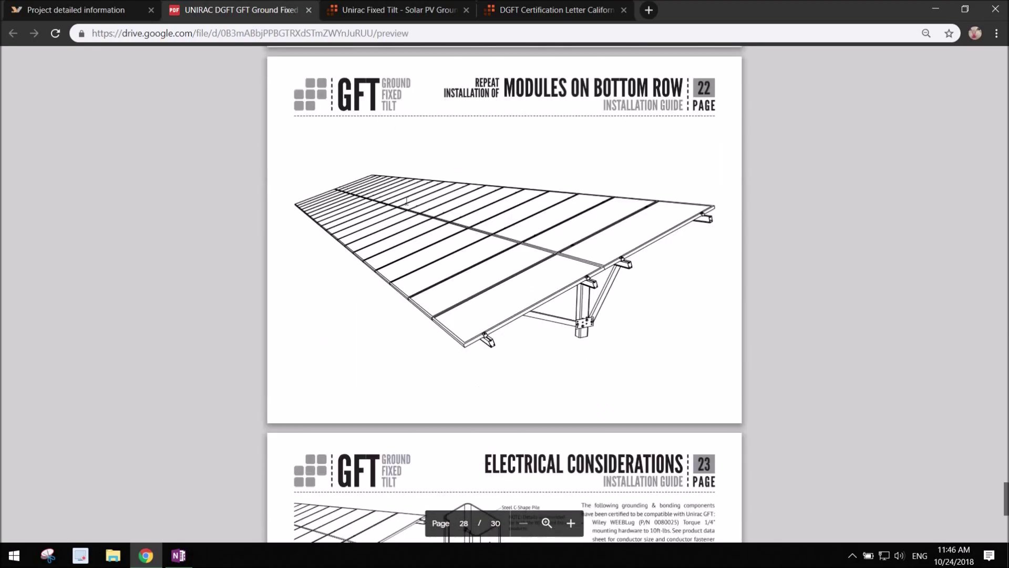
scroll(407, 200, down, 8)
scroll(406, 201, up, 20)
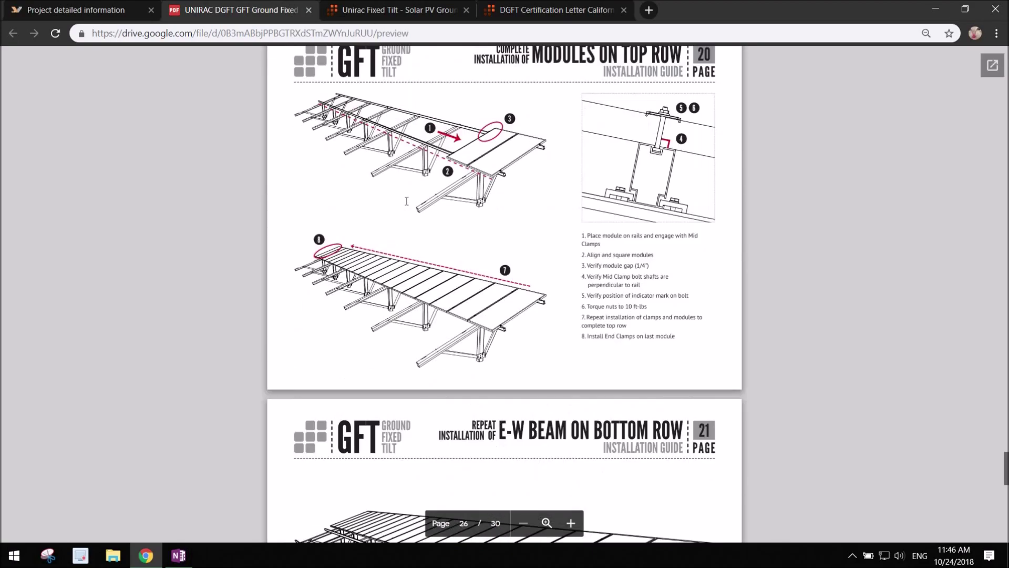
scroll(407, 201, up, 20)
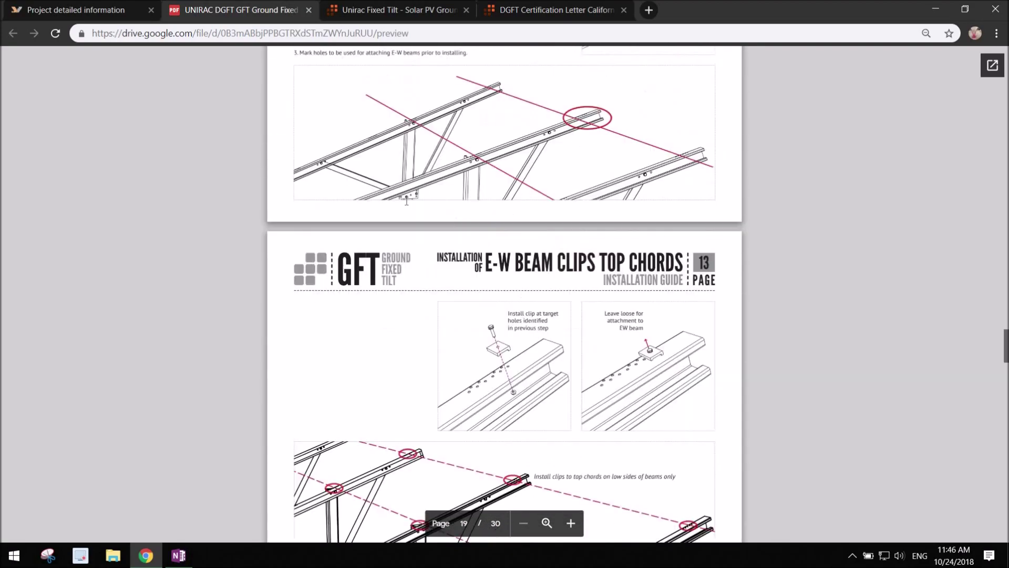
scroll(406, 200, up, 20)
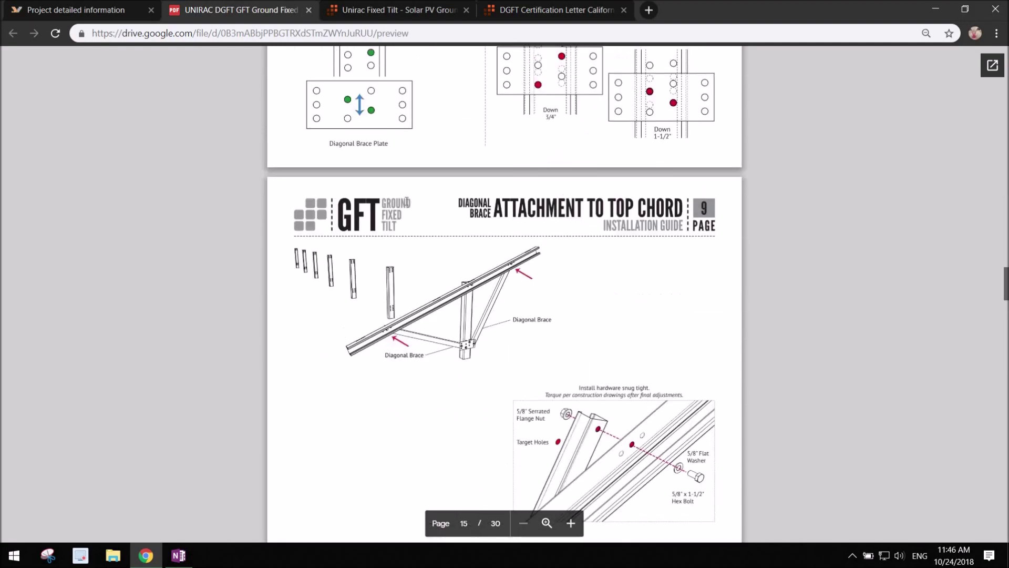
scroll(406, 201, up, 20)
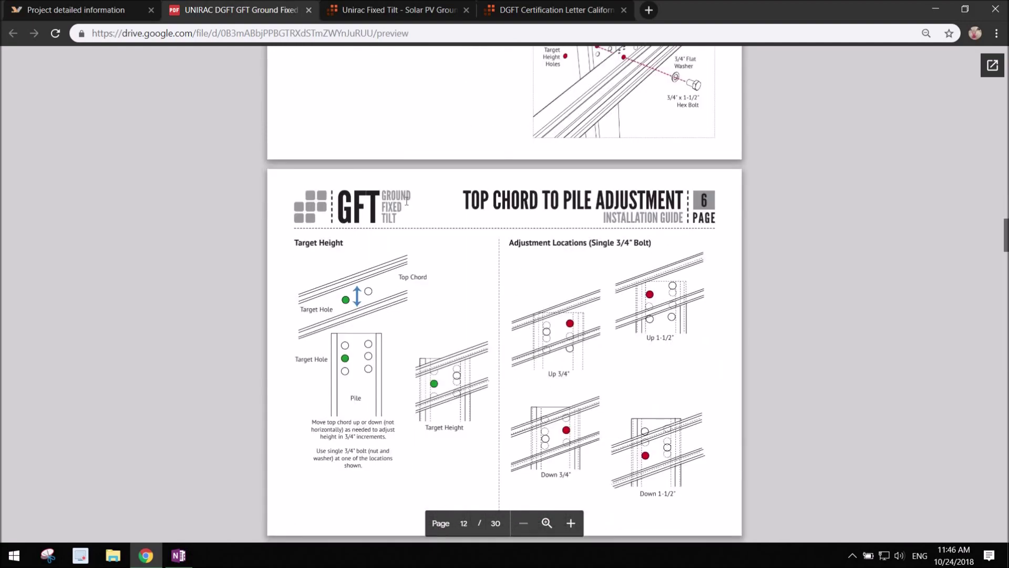
scroll(406, 200, up, 5)
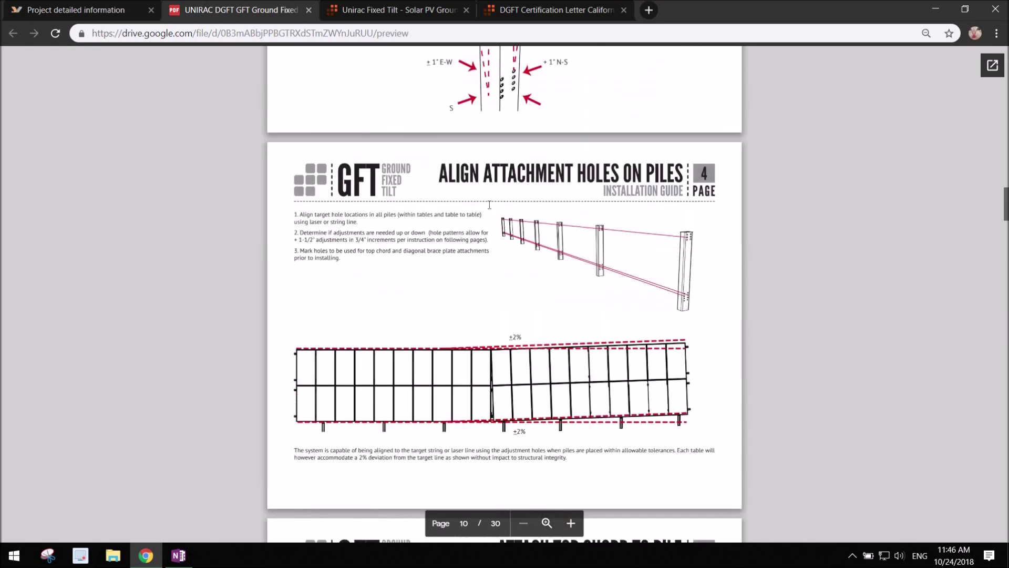
scroll(344, 227, down, 3)
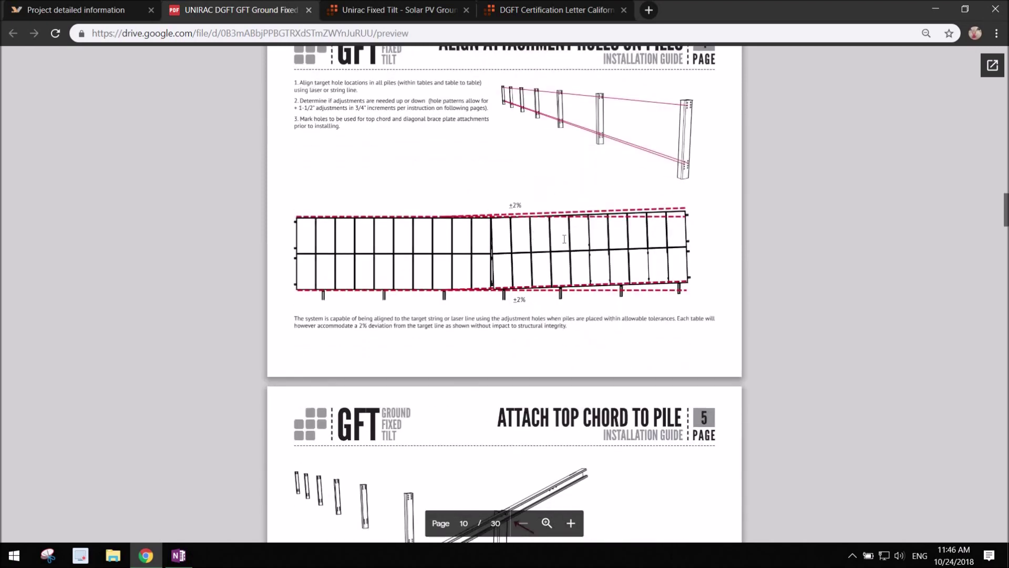
scroll(505, 245, up, 5)
scroll(506, 245, up, 5)
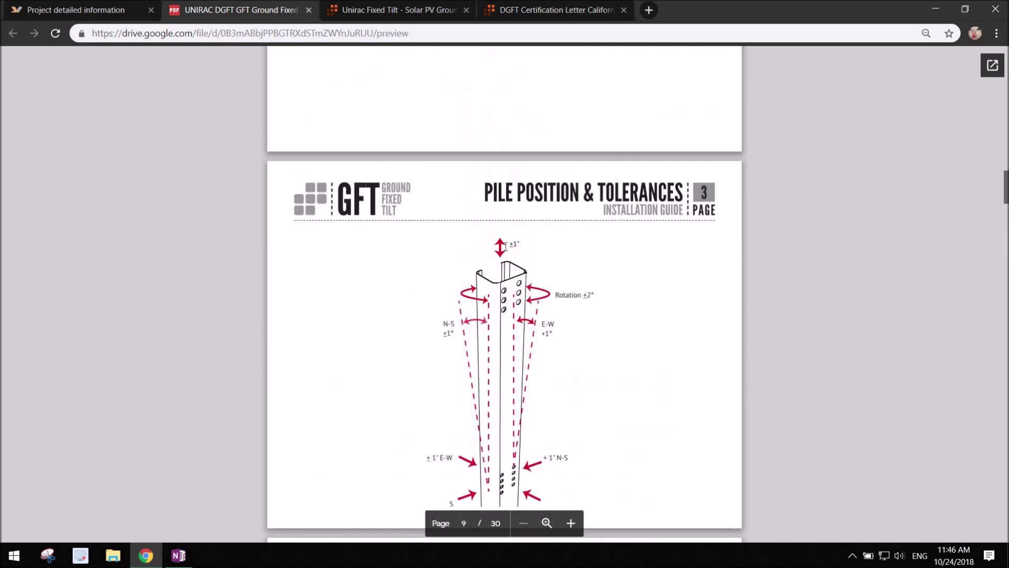
scroll(505, 245, down, 9)
scroll(505, 246, up, 18)
scroll(506, 246, down, 5)
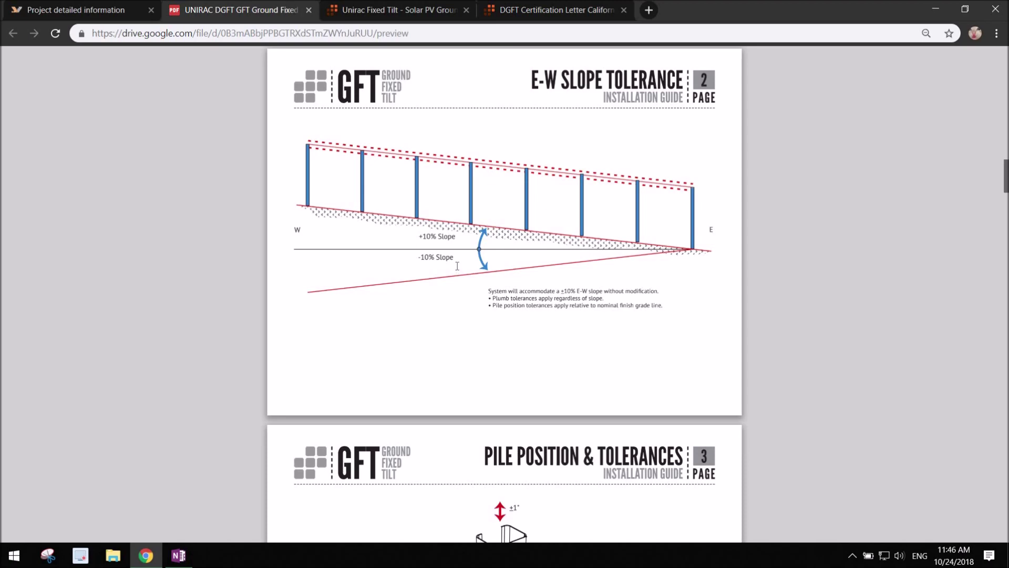
scroll(457, 265, up, 15)
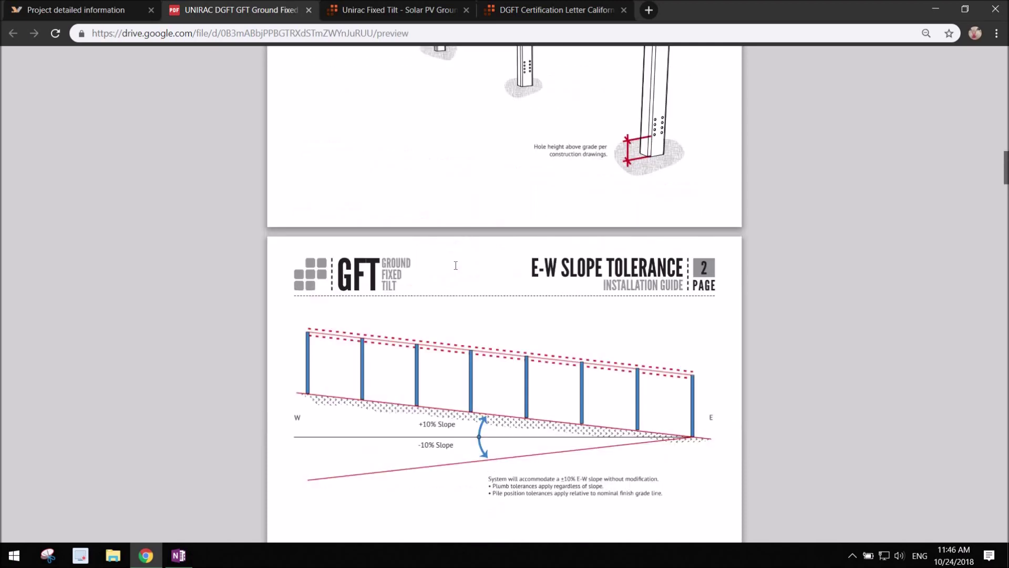
scroll(455, 265, up, 8)
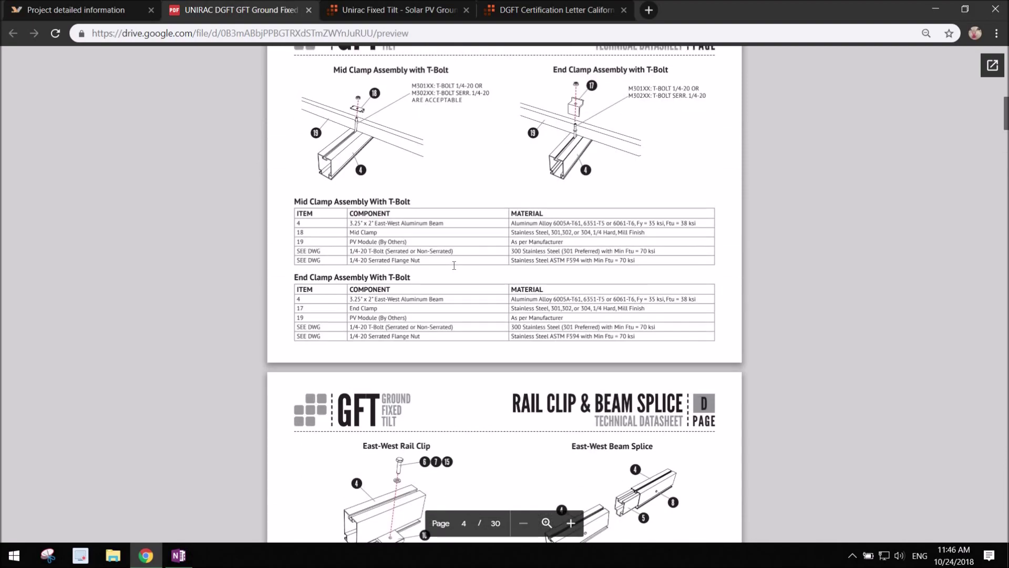
scroll(452, 266, down, 12)
scroll(450, 266, down, 4)
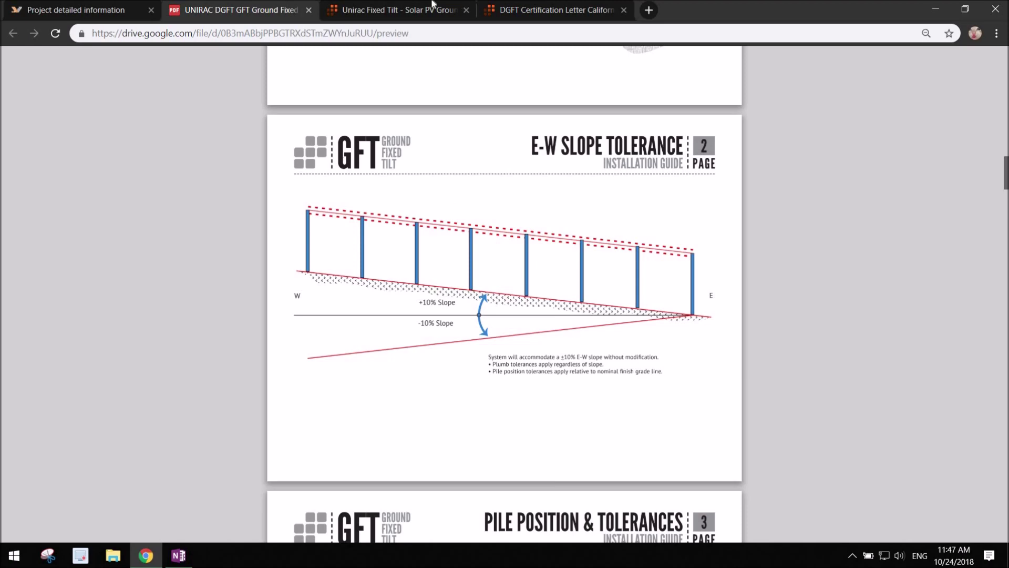
- Return to the project details tab and review the parts list down to MC4 couplers and AC disconnect
click(413, 6)
click(102, 6)
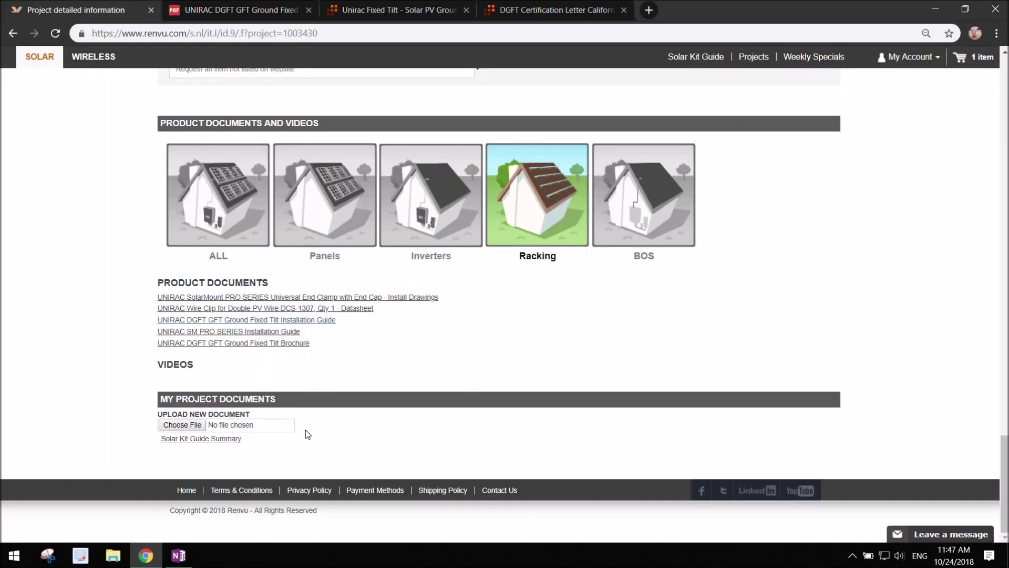
scroll(305, 432, up, 10)
scroll(305, 432, up, 10)
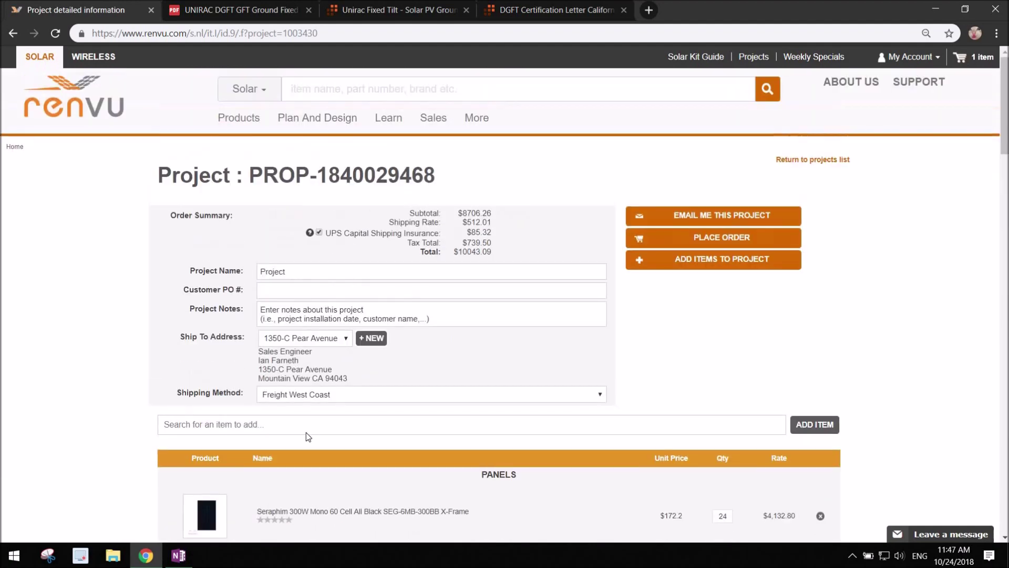
scroll(321, 255, down, 10)
scroll(321, 255, up, 3)
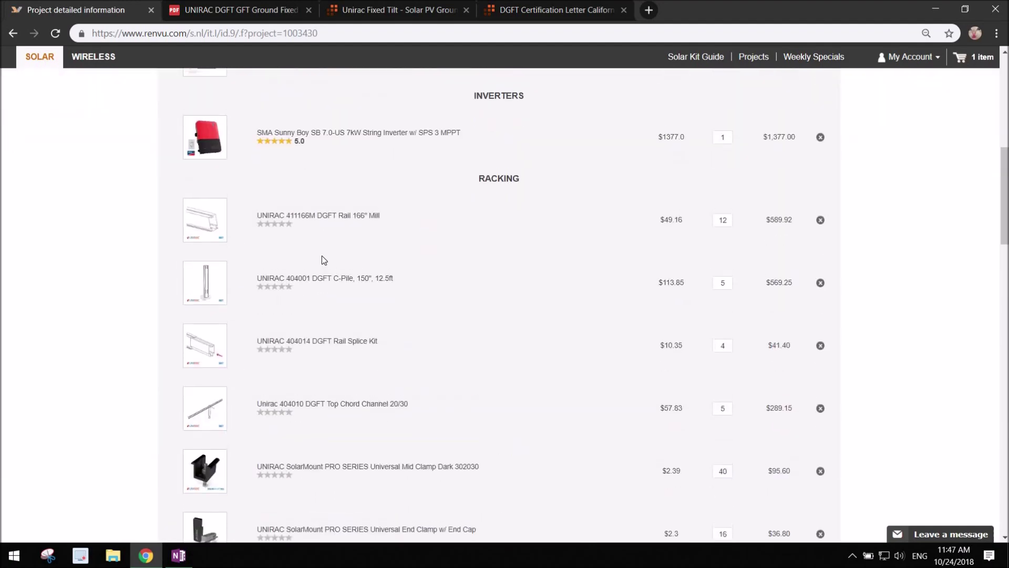
scroll(322, 256, down, 5)
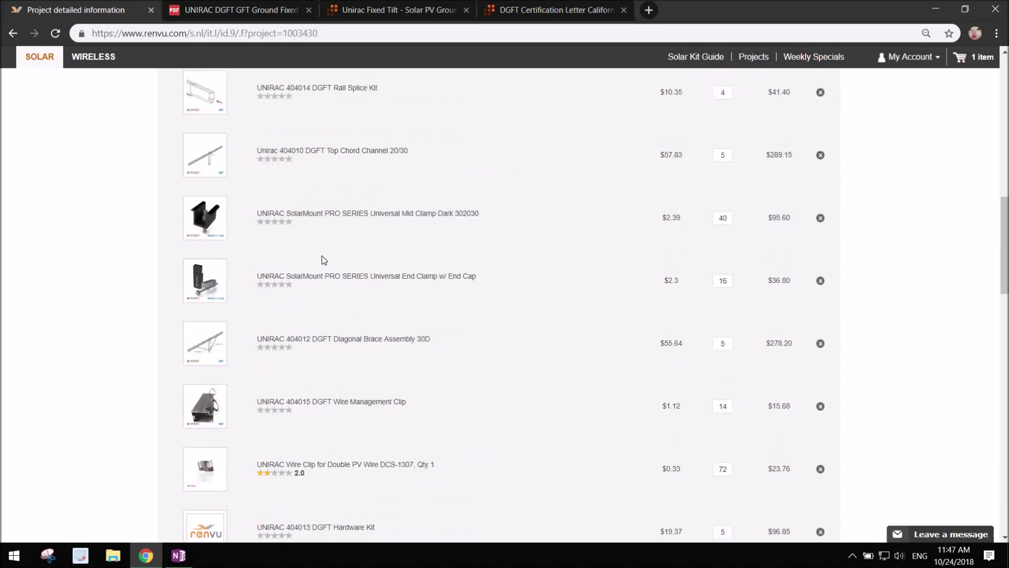
scroll(321, 258, down, 5)
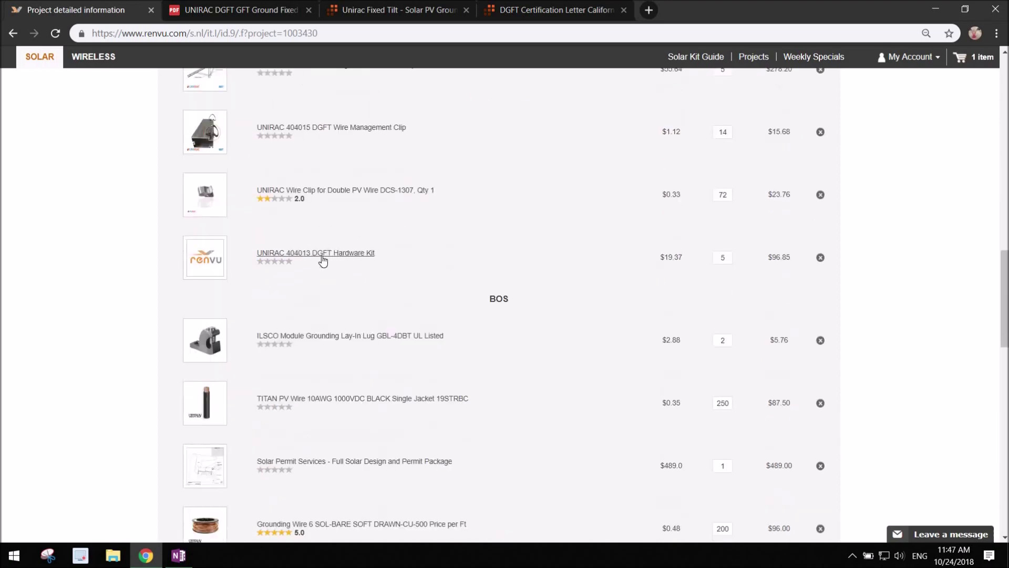
scroll(321, 257, down, 5)
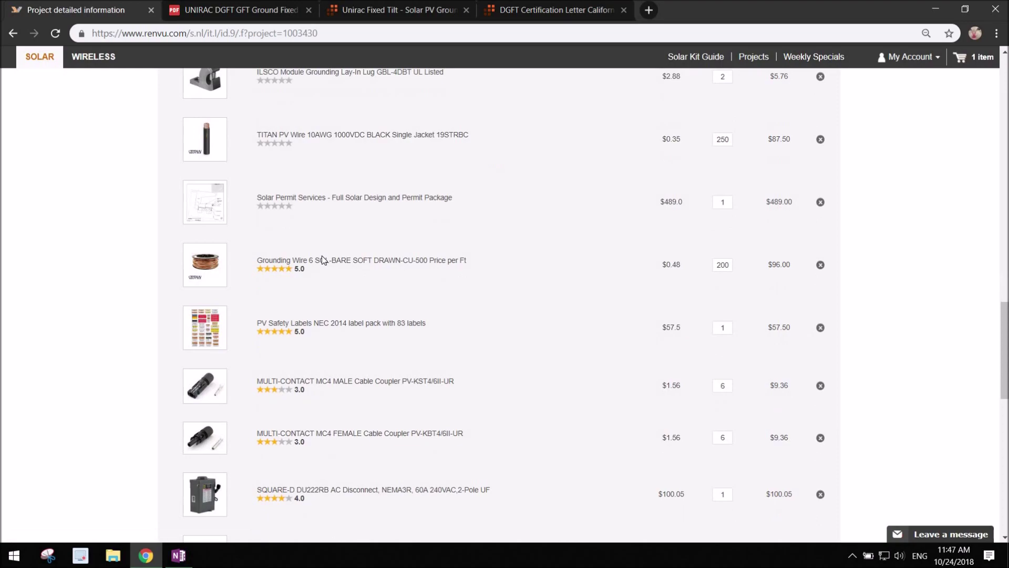